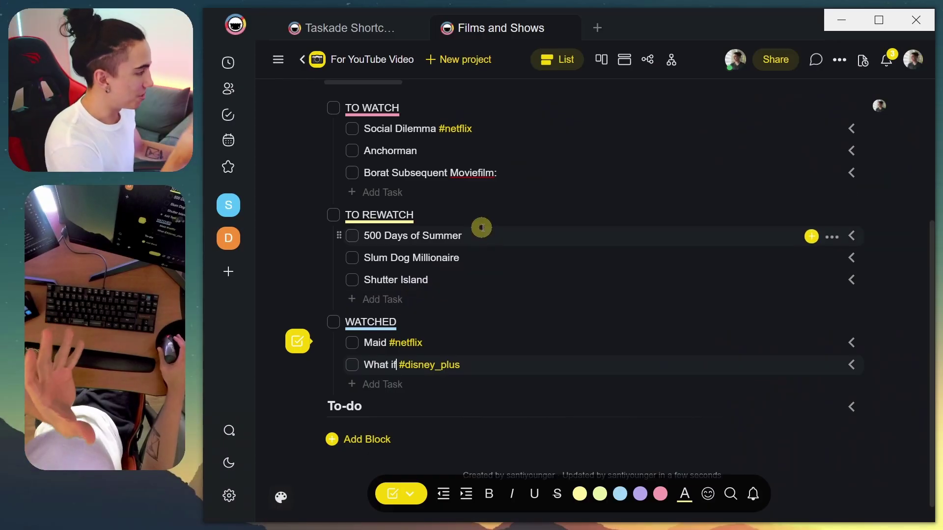
Check off the "find film recommendations" to-do in Films and Shows and clear its checkbox again.
{"action": "scroll", "coordinate": [471, 233], "scroll_direction": "up", "scroll_amount": 3}
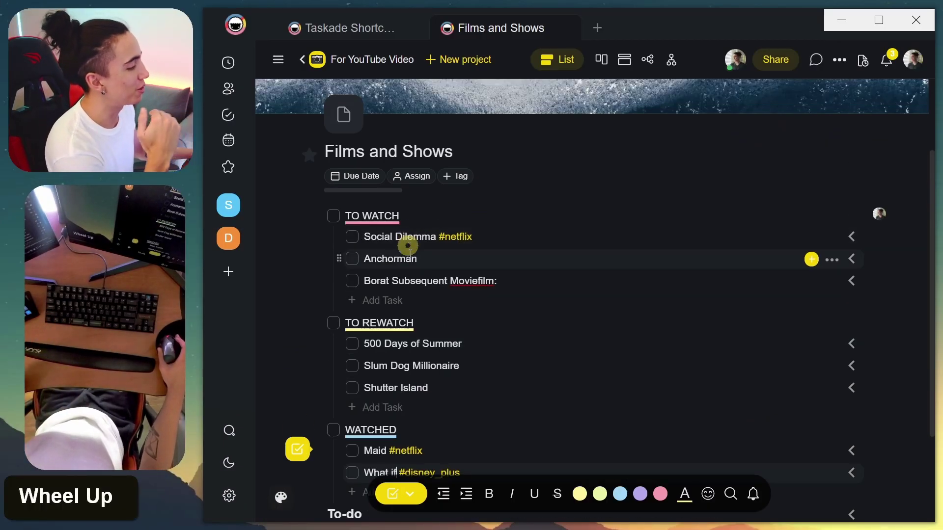
{"action": "scroll", "coordinate": [408, 275], "scroll_direction": "down", "scroll_amount": 2}
{"action": "scroll", "coordinate": [413, 286], "scroll_direction": "up", "scroll_amount": 2}
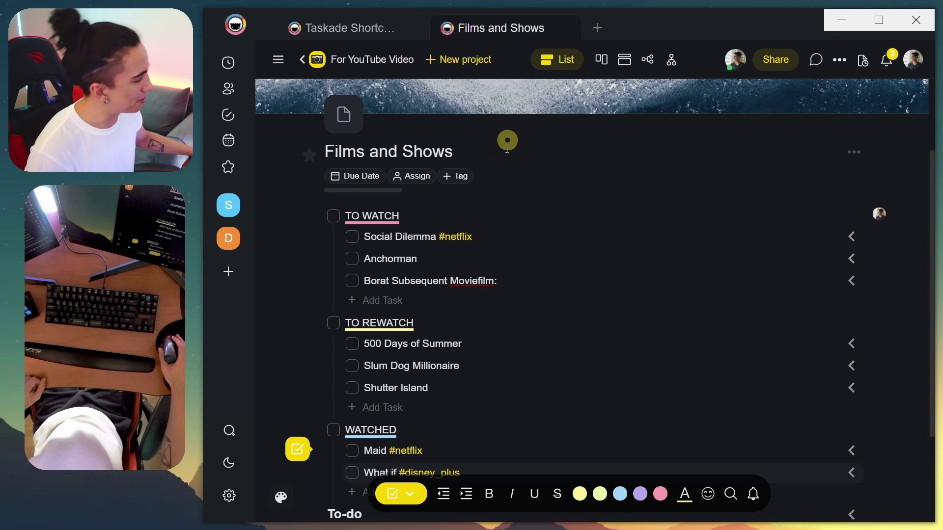
{"action": "left_click", "coordinate": [488, 212]}
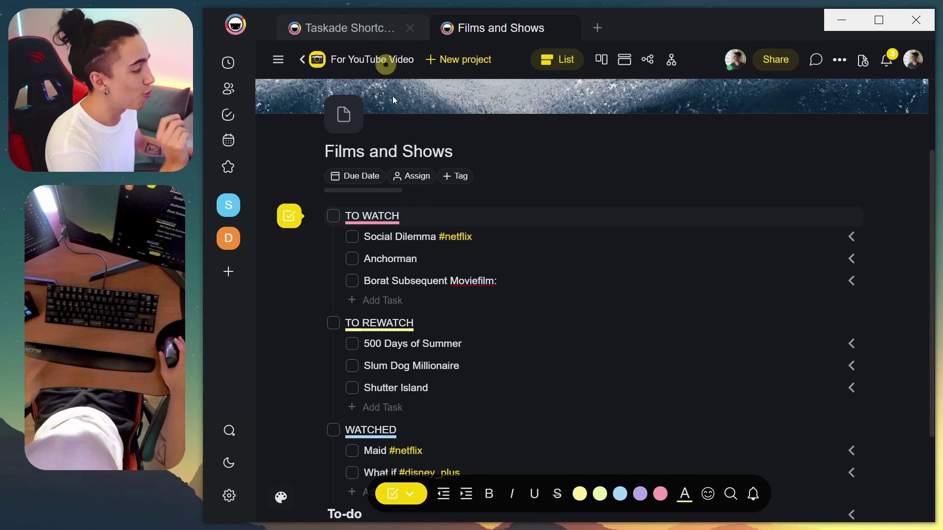
{"action": "scroll", "coordinate": [388, 231], "scroll_direction": "down", "scroll_amount": 7}
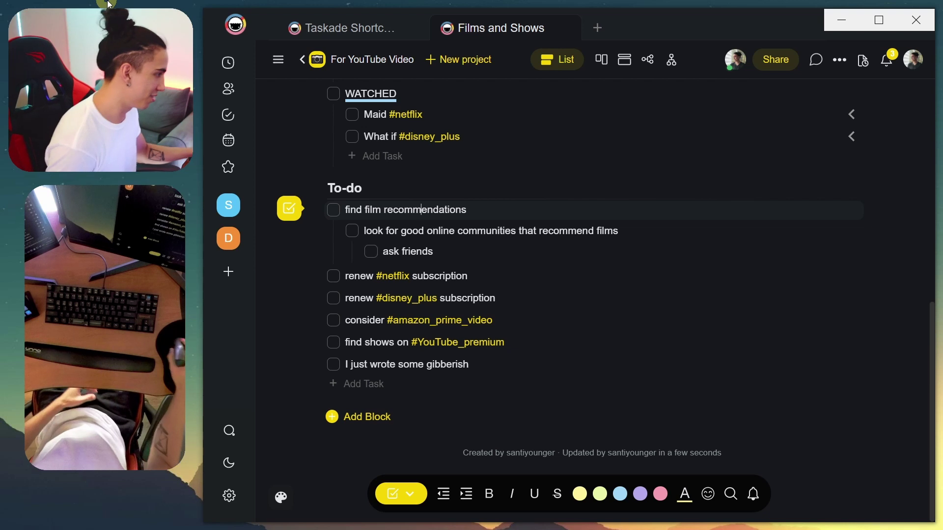
{"action": "left_click", "coordinate": [333, 211]}
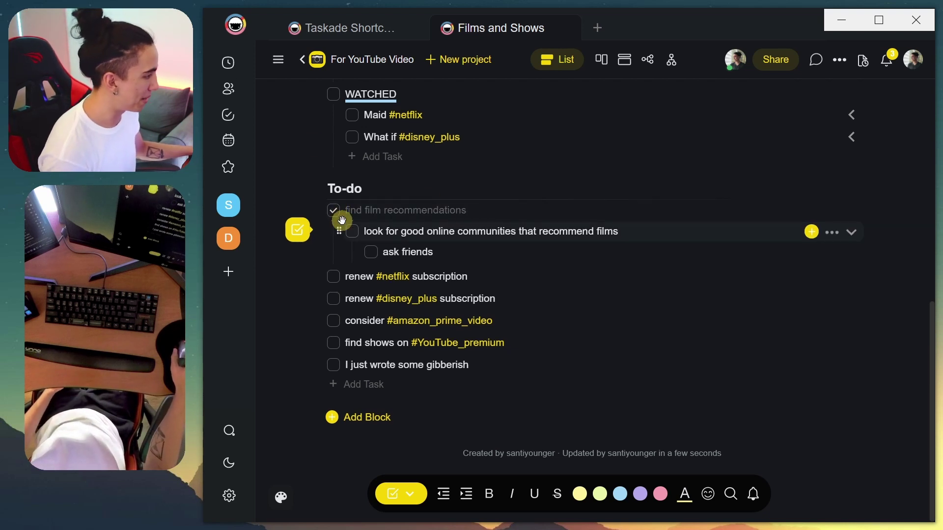
{"action": "left_click", "coordinate": [335, 212]}
{"action": "mouse_move", "coordinate": [443, 219]}
{"action": "left_mouse_down"}
{"action": "mouse_move", "coordinate": [452, 211]}
{"action": "mouse_move", "coordinate": [460, 219]}
{"action": "left_mouse_up"}
Switch to the Taskade Shortcuts project and examine the CONTROL / COMMAND + ENTER entry for #COMPLETE.
{"action": "key", "text": "ctrl+shift+Tab"}
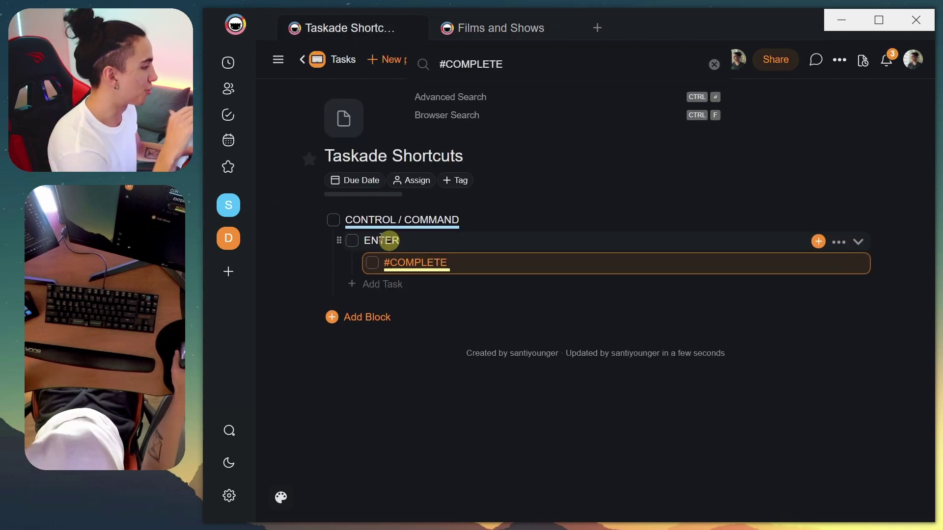
{"action": "double_click", "coordinate": [364, 219]}
{"action": "left_click", "coordinate": [379, 243]}
{"action": "double_click", "coordinate": [379, 241]}
{"action": "left_click", "coordinate": [441, 238]}
{"action": "double_click", "coordinate": [452, 217]}
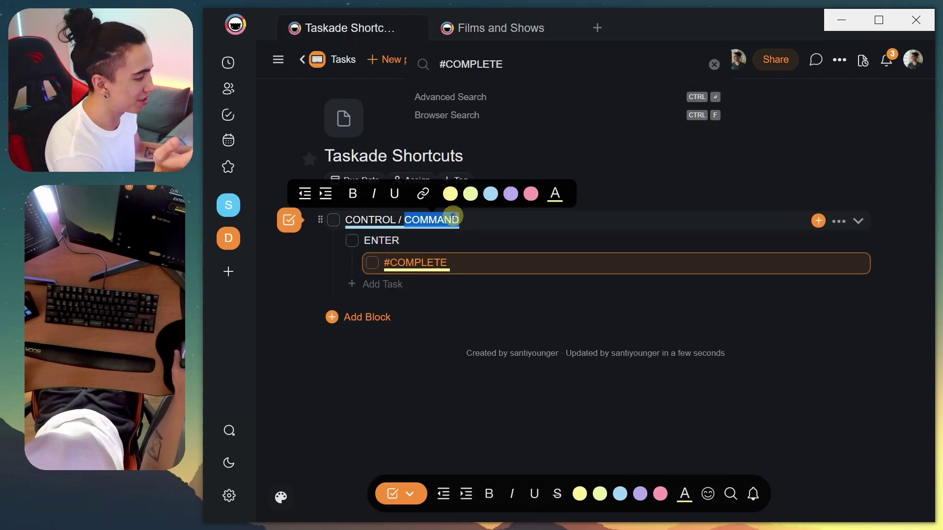
{"action": "left_click", "coordinate": [452, 217]}
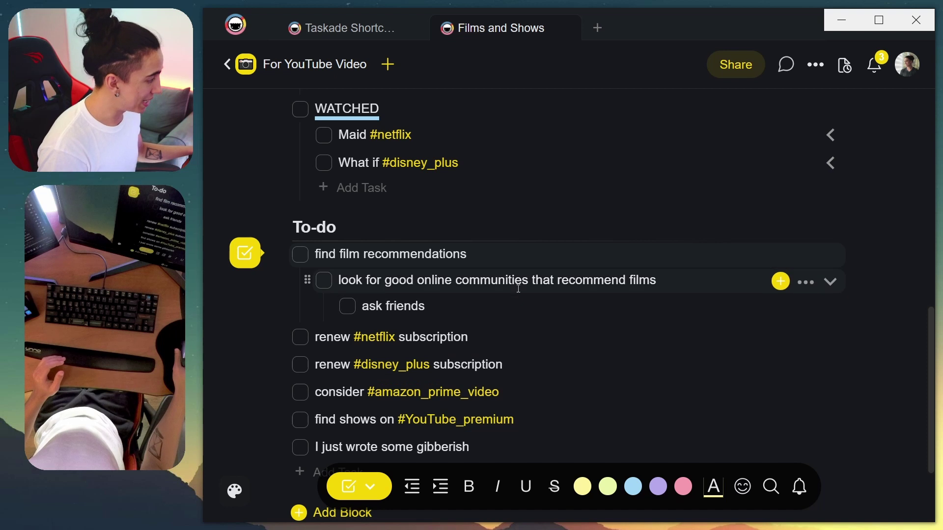
In Films and Shows, complete "find film recommendations" and its nested tasks one by one, and clear their check marks again.
{"action": "left_click", "coordinate": [504, 254]}
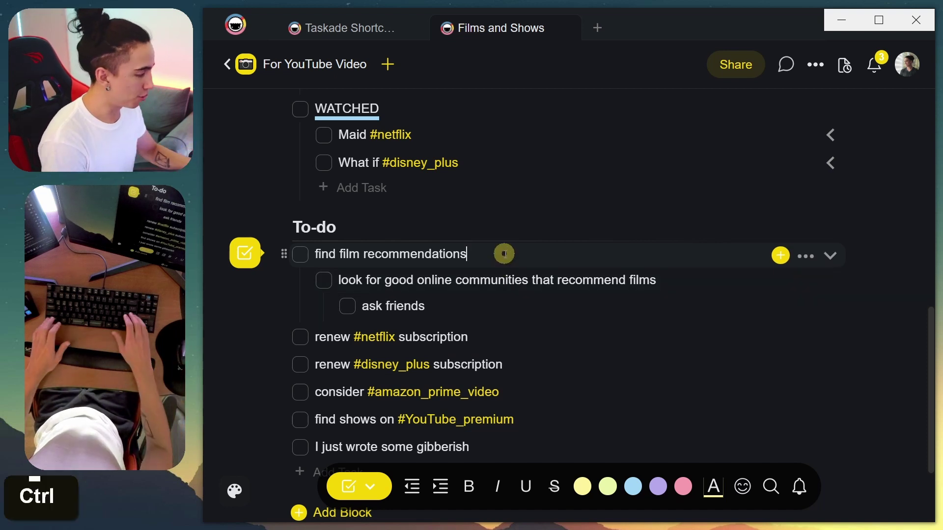
{"action": "key", "text": "ctrl+Return"}
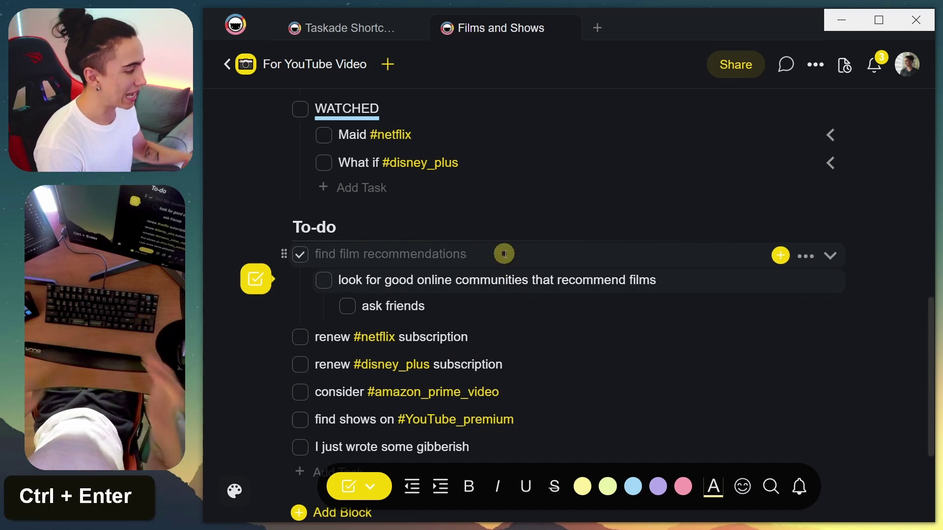
{"action": "key", "text": "ctrl+Return"}
{"action": "key", "text": "ctrl+Return"}
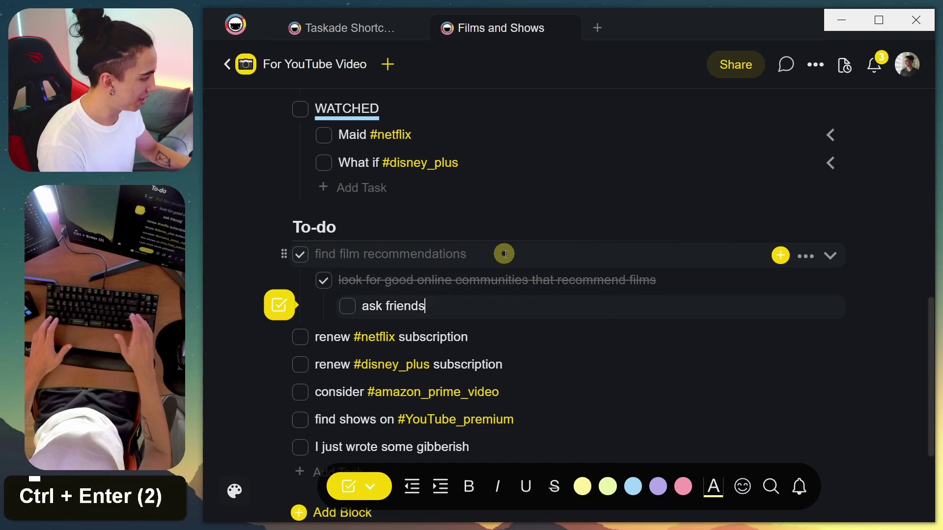
{"action": "key", "text": "ctrl+Return"}
{"action": "key", "text": "ctrl+Return"}
{"action": "key", "text": "ctrl+Return"}
{"action": "key", "text": "ctrl+Return"}
{"action": "key", "text": "ctrl+Return"}
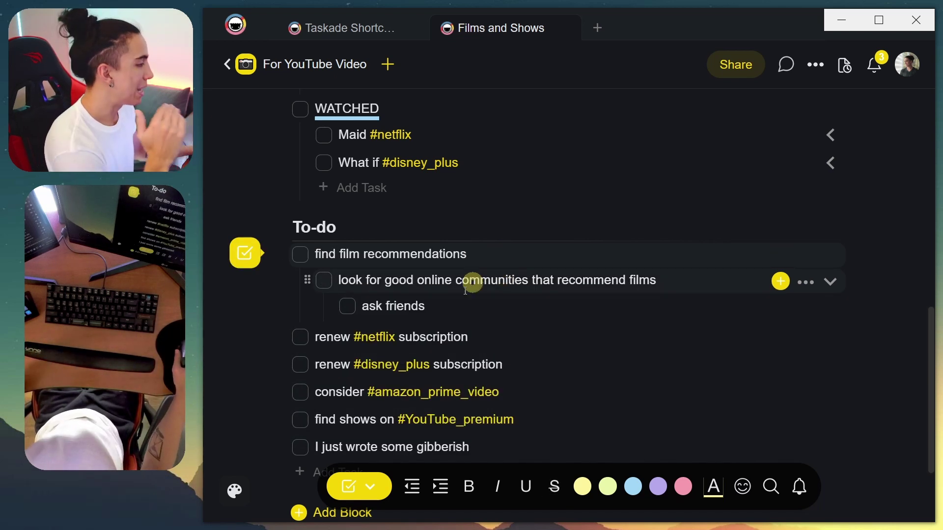
Outdent the "look for good online communities" task one level and indent it back under "find film recommendations".
{"action": "left_click", "coordinate": [349, 254]}
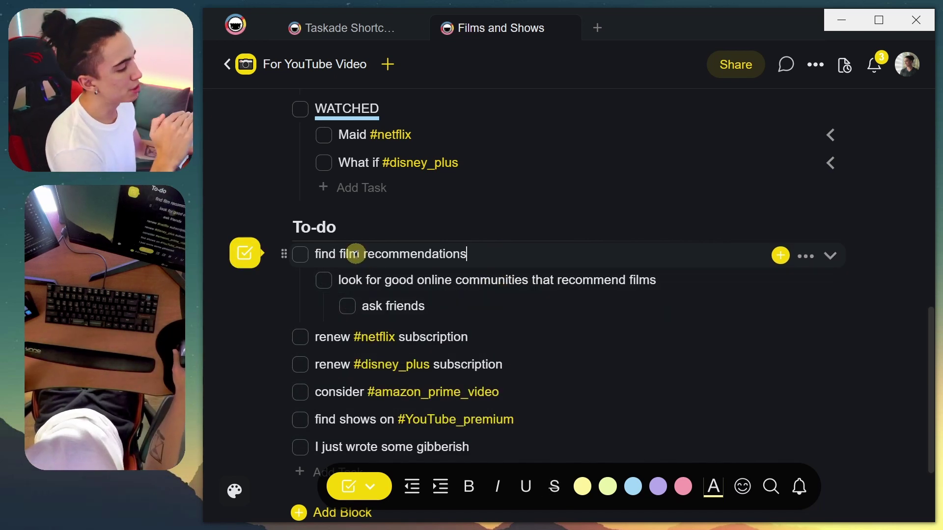
{"action": "left_click", "coordinate": [369, 280]}
{"action": "left_click", "coordinate": [378, 299]}
{"action": "left_click", "coordinate": [368, 278]}
{"action": "left_click", "coordinate": [352, 254]}
{"action": "left_click", "coordinate": [376, 281]}
{"action": "key", "text": "shift+Tab"}
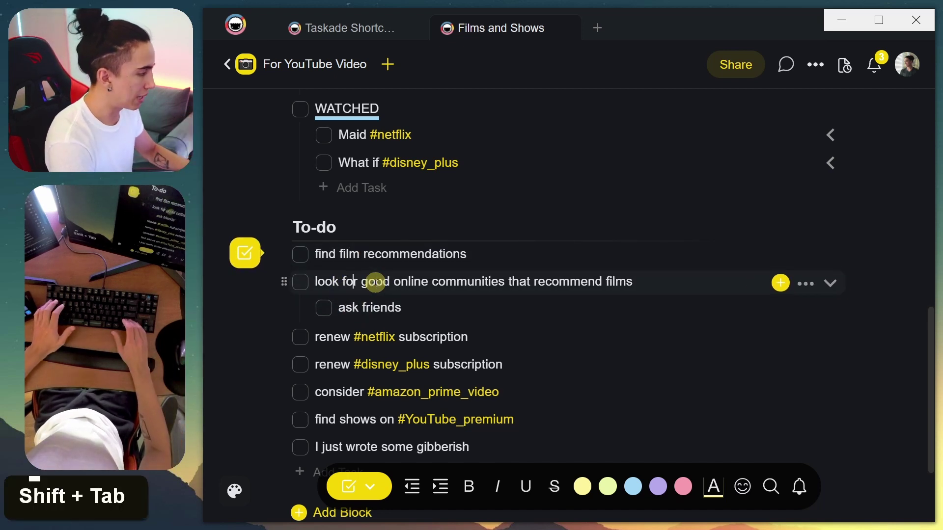
{"action": "key", "text": "Tab"}
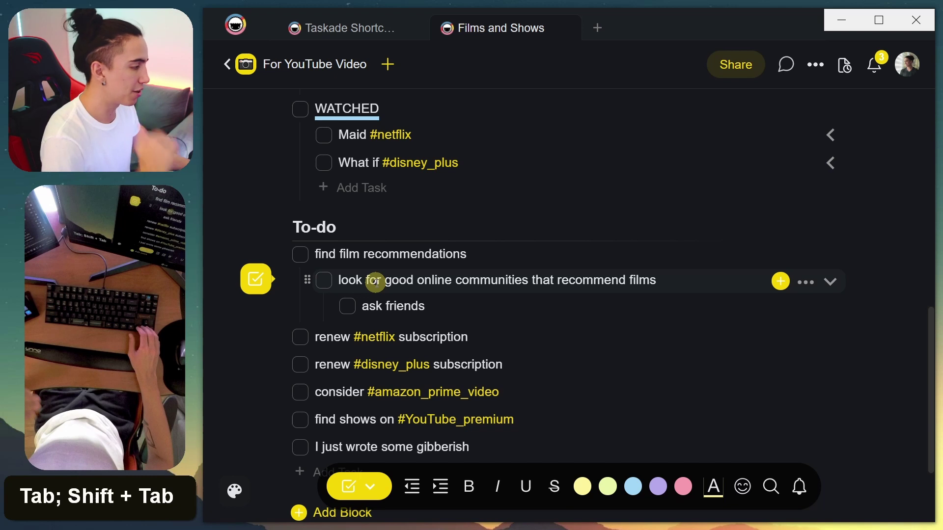
Mark "find film recommendations" and its two nested tasks complete individually, and undo the three completions.
{"action": "left_click", "coordinate": [358, 238]}
{"action": "left_click", "coordinate": [362, 252]}
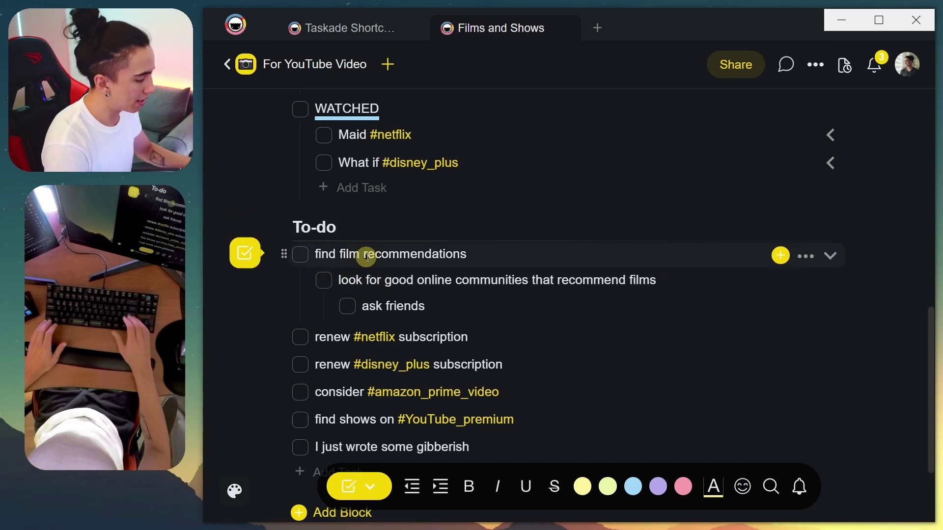
{"action": "key", "text": "ctrl+Return"}
{"action": "key", "text": "ctrl+Return"}
{"action": "key", "text": "ctrl+Return"}
{"action": "key", "text": "ctrl+z"}
{"action": "key", "text": "ctrl+z"}
{"action": "key", "text": "ctrl+z"}
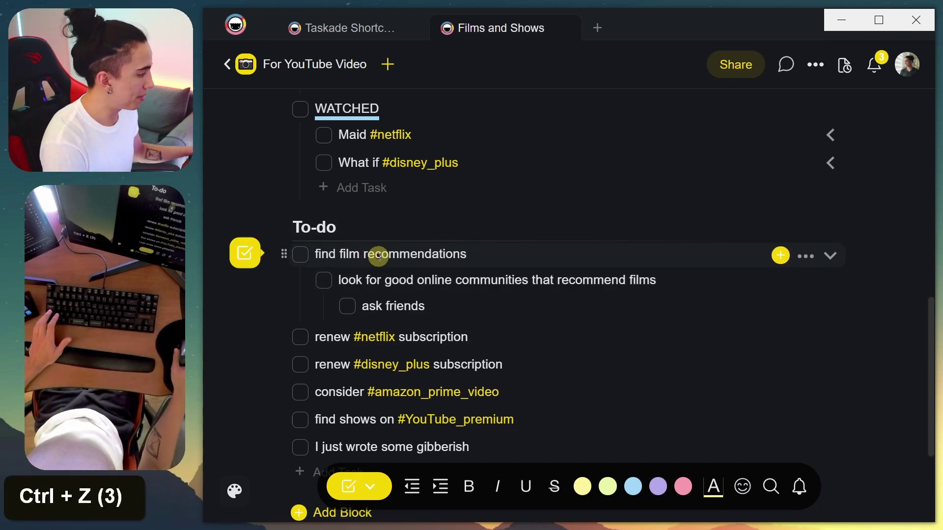
{"action": "mouse_move", "coordinate": [378, 256]}
{"action": "left_mouse_down"}
{"action": "mouse_move", "coordinate": [408, 287]}
{"action": "mouse_move", "coordinate": [392, 278]}
{"action": "mouse_move", "coordinate": [391, 253]}
{"action": "left_mouse_up"}
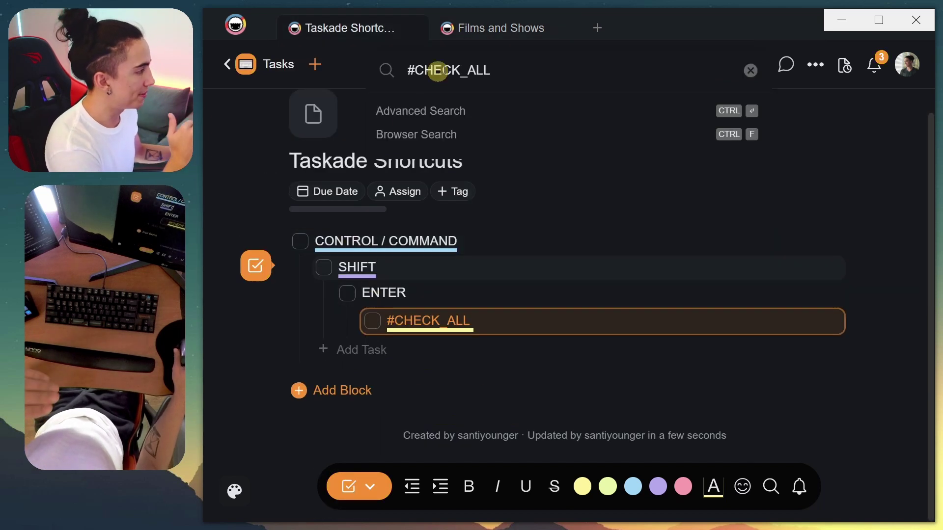
Toggle completion of "find film recommendations" together with all its nested tasks at once, repeatedly, leaving them unchecked.
{"action": "left_click", "coordinate": [496, 28]}
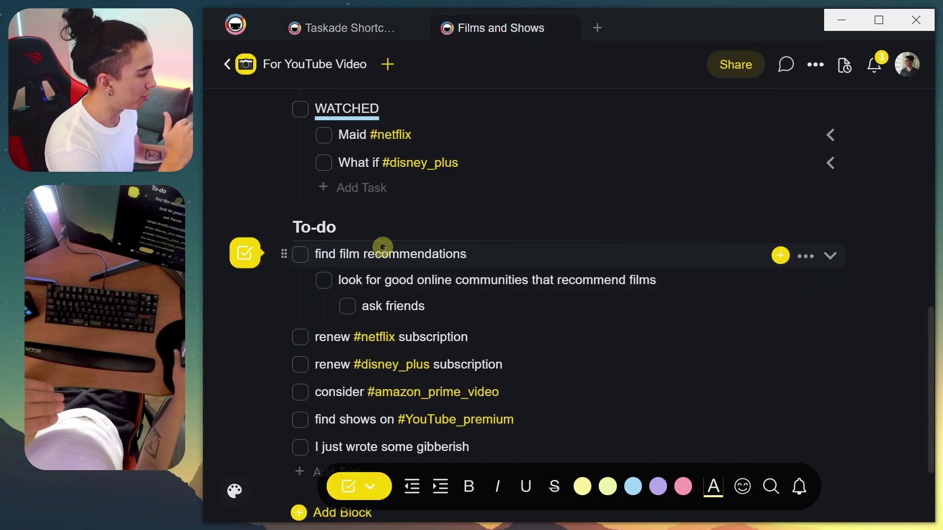
{"action": "left_click", "coordinate": [345, 280]}
{"action": "left_click", "coordinate": [334, 254]}
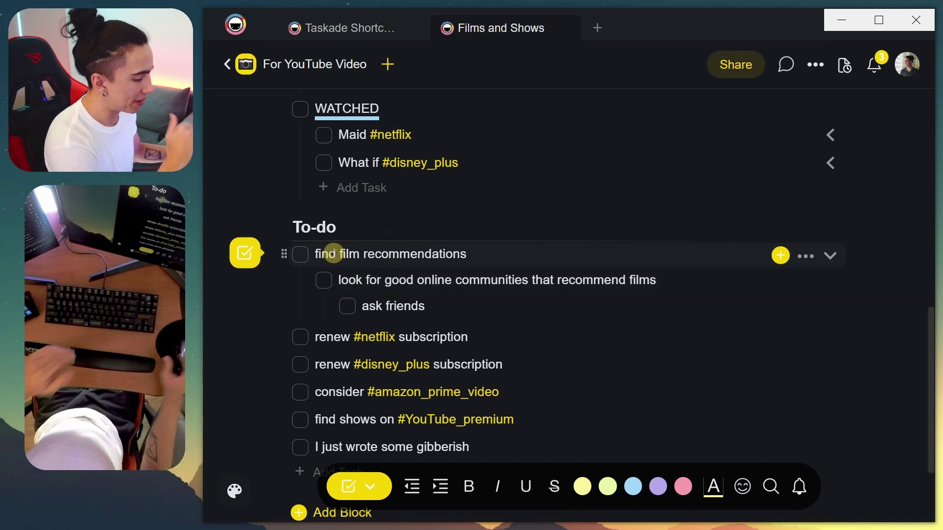
{"action": "key", "text": "ctrl+shift+Return"}
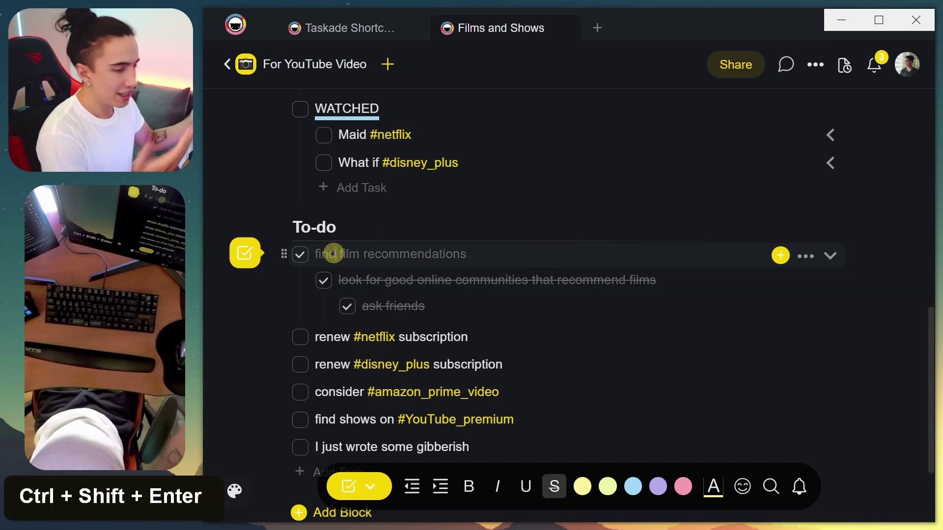
{"action": "key", "text": "ctrl+shift+Return"}
{"action": "key", "text": "ctrl+shift+Return"}
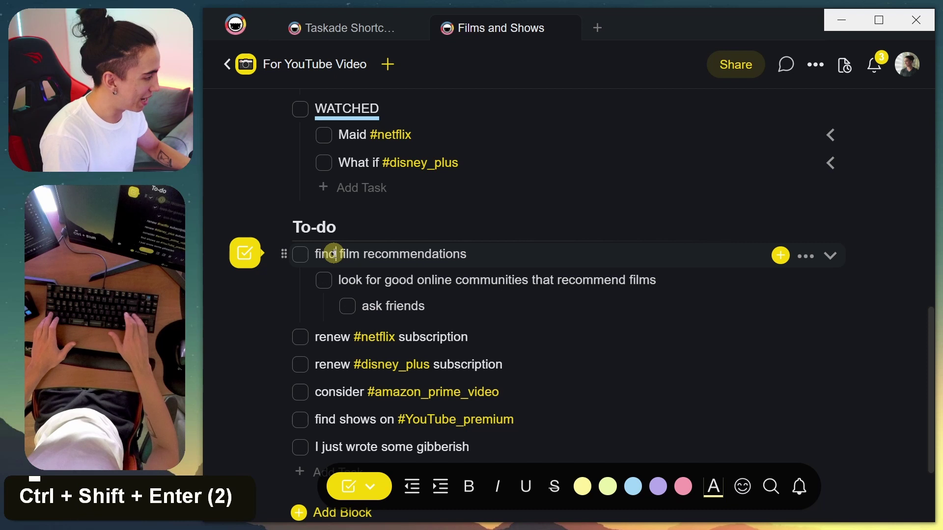
{"action": "key", "text": "ctrl+shift+Return"}
{"action": "key", "text": "ctrl+shift+Return"}
{"action": "key", "text": "ctrl+shift+Return"}
{"action": "key", "text": "ctrl+shift+Return"}
{"action": "key", "text": "ctrl+shift+Return"}
{"action": "key", "text": "ctrl+shift+Return"}
{"action": "key", "text": "ctrl+shift+Return"}
{"action": "key", "text": "ctrl+shift+Return"}
{"action": "key", "text": "ctrl+shift+Return"}
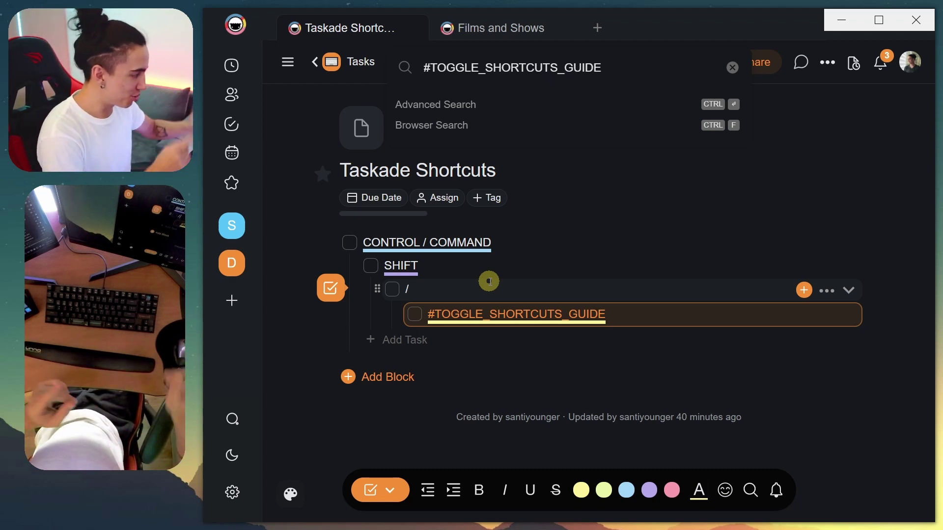
Toggle the keyboard shortcuts guide from the Taskade Shortcuts project.
{"action": "left_click", "coordinate": [491, 282]}
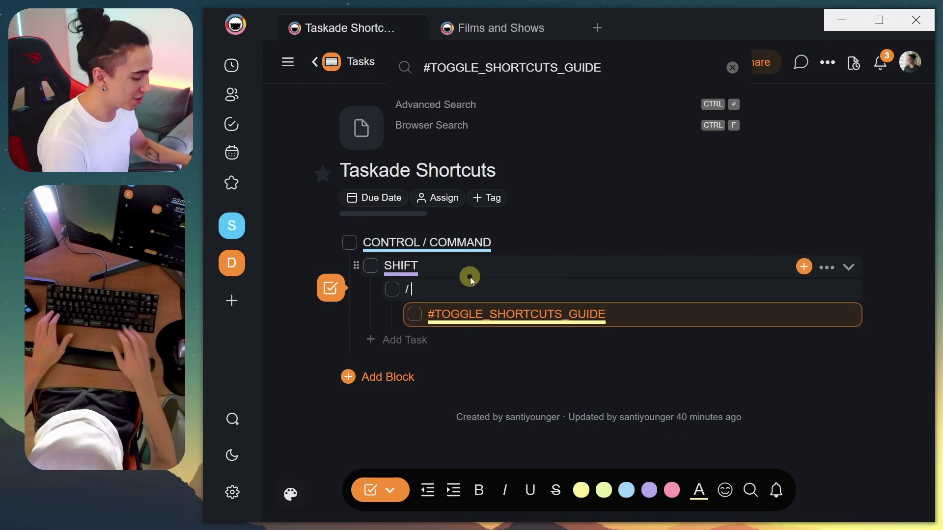
{"action": "key", "text": "ctrl+shift+slash"}
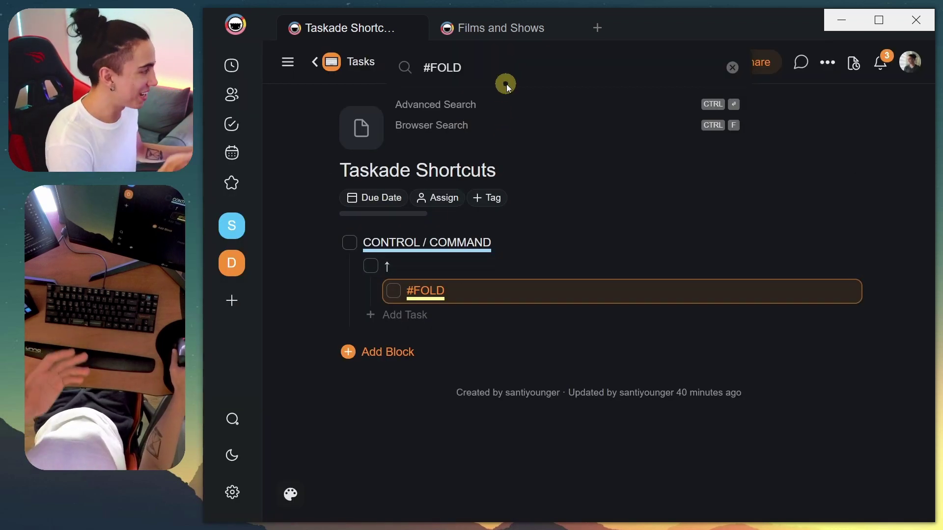
Examine the #FOLD shortcut entry under CONTROL / COMMAND in the Taskade Shortcuts project.
{"action": "left_click", "coordinate": [494, 29]}
{"action": "key", "text": "ctrl+Tab"}
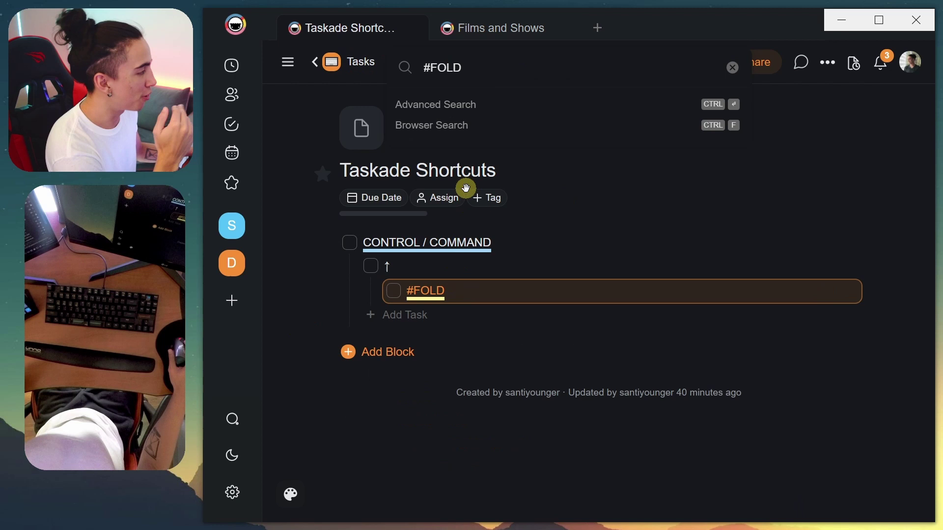
{"action": "double_click", "coordinate": [392, 243]}
{"action": "left_click", "coordinate": [385, 262]}
In Films and Shows, fold and unfold the TO WATCH list twice.
{"action": "left_click", "coordinate": [501, 31]}
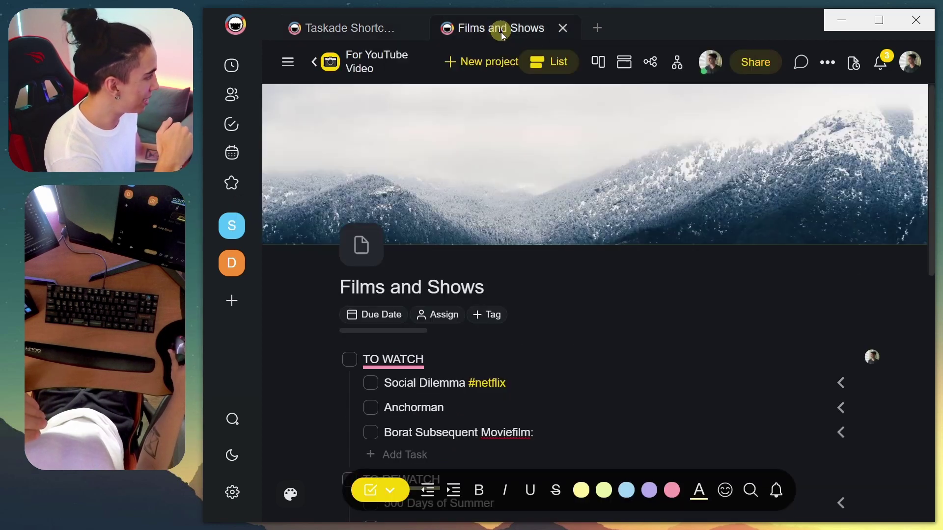
{"action": "scroll", "coordinate": [444, 344], "scroll_direction": "down", "scroll_amount": 2}
{"action": "left_click", "coordinate": [457, 143]}
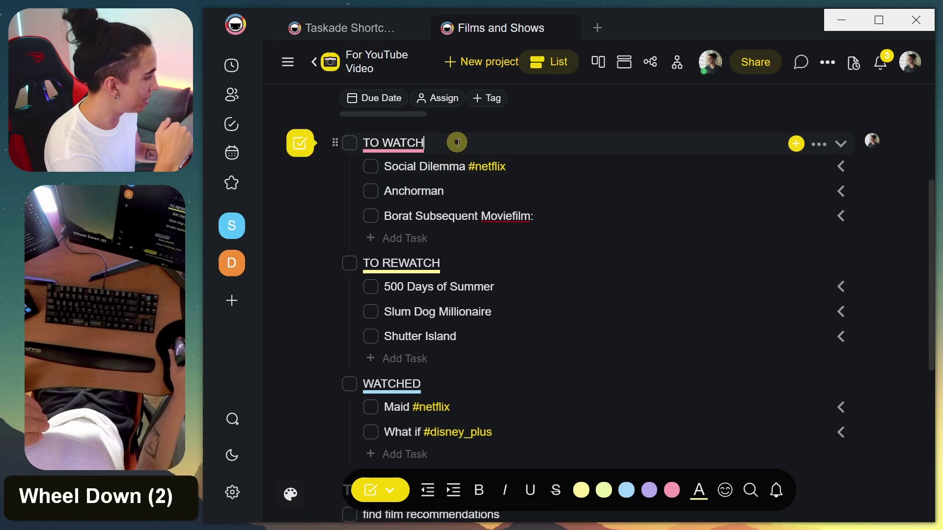
{"action": "key", "text": "ctrl+Up"}
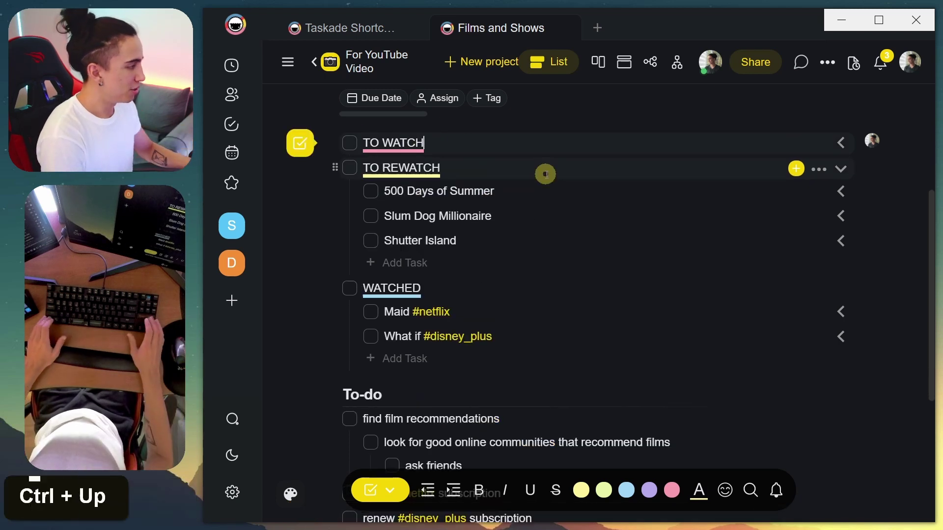
{"action": "key", "text": "ctrl+Down"}
{"action": "key", "text": "ctrl+Up"}
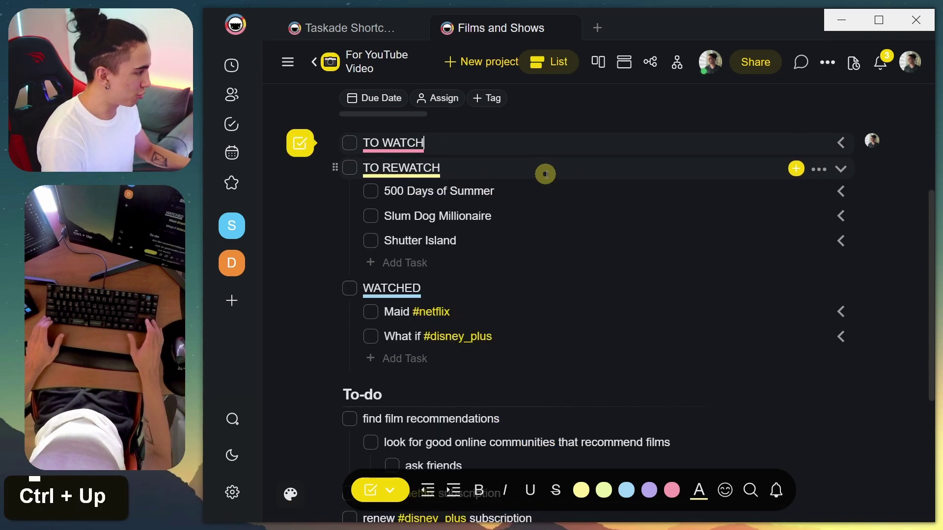
{"action": "key", "text": "ctrl+Down"}
Unfold the Social Dilemma and Anchorman tasks under TO WATCH.
{"action": "key", "text": "Down"}
{"action": "key", "text": "ctrl+Down"}
{"action": "key", "text": "Down"}
{"action": "key", "text": "ctrl+Down"}
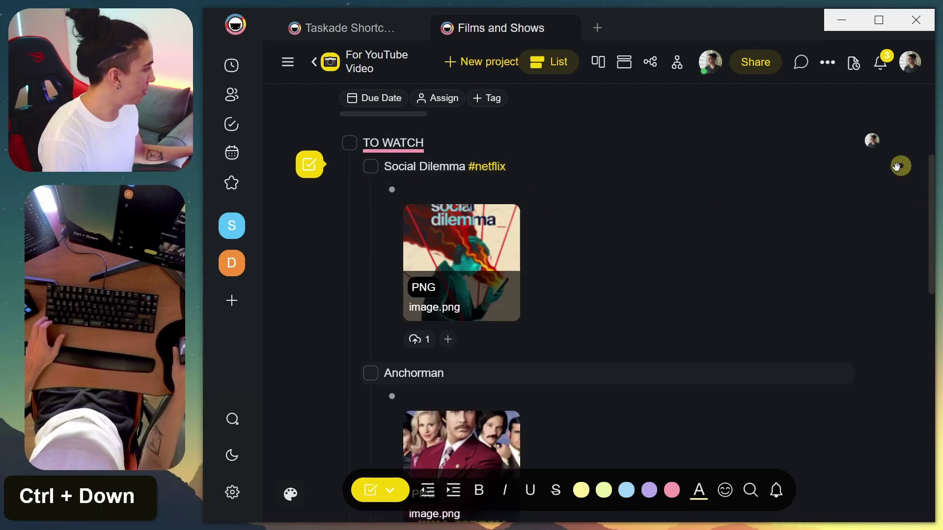
{"action": "left_click", "coordinate": [841, 165]}
{"action": "left_click", "coordinate": [841, 165]}
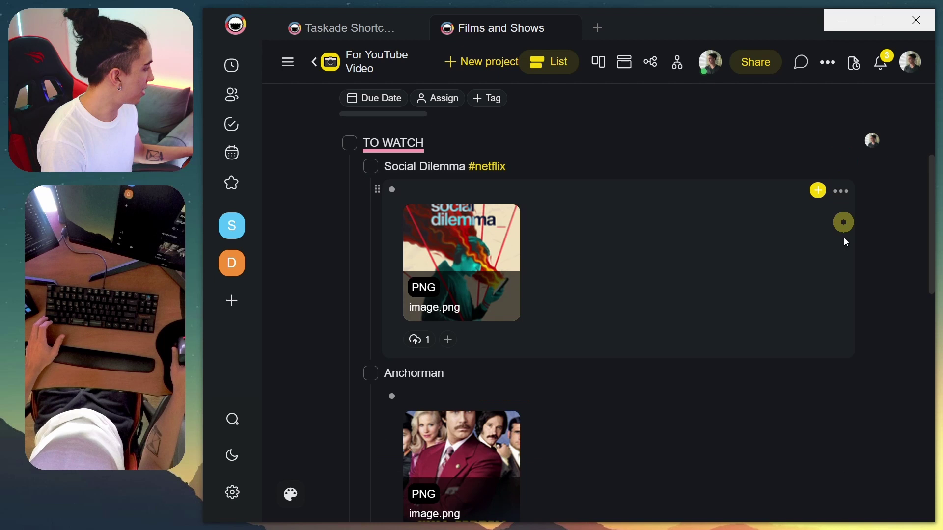
Unfold the Borat Subsequent Moviefilm task and the "Delivery of Prodigious Bribe" task nested inside it.
{"action": "scroll", "coordinate": [827, 393], "scroll_direction": "down", "scroll_amount": 2}
{"action": "left_click", "coordinate": [708, 363]}
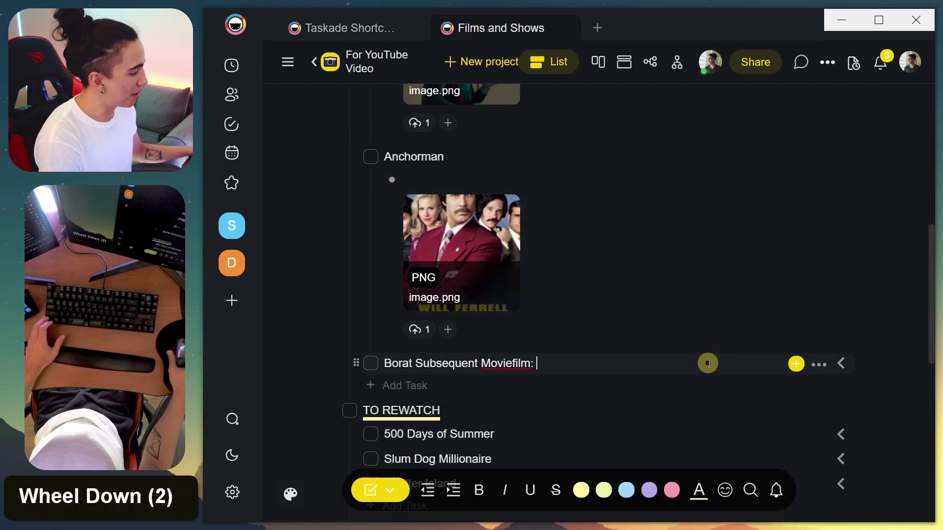
{"action": "key", "text": "ctrl+Down"}
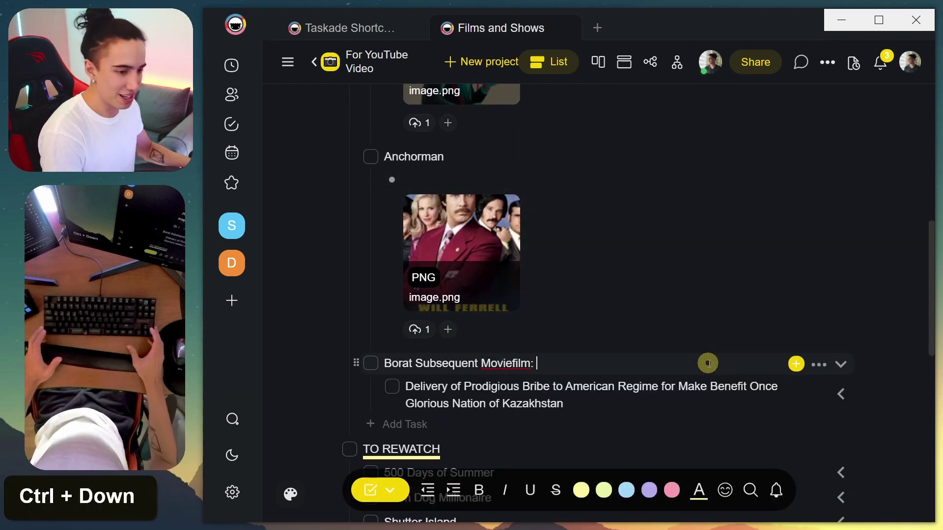
{"action": "key", "text": "Up"}
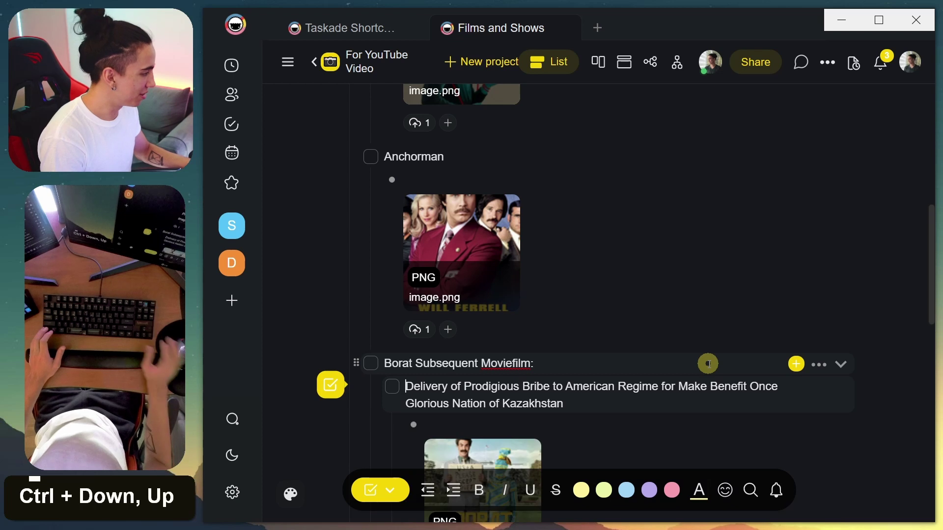
Fold the TO WATCH, TO REWATCH, WATCHED and To-do lists in the Films and Shows project.
{"action": "scroll", "coordinate": [708, 364], "scroll_direction": "up", "scroll_amount": 2}
{"action": "left_click", "coordinate": [488, 143]}
{"action": "key", "text": "ctrl+Up"}
{"action": "left_click", "coordinate": [402, 170]}
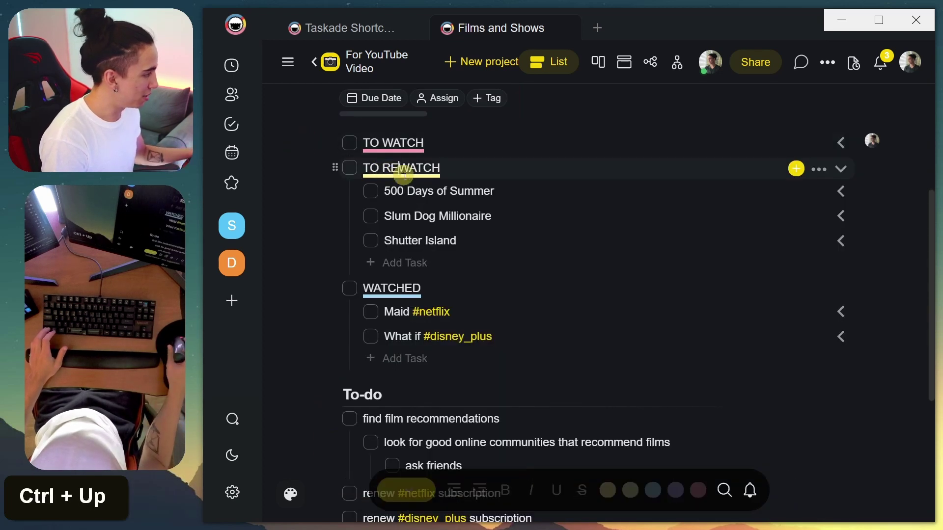
{"action": "key", "text": "ctrl+Up"}
{"action": "key", "text": "Down"}
{"action": "key", "text": "ctrl+Up"}
{"action": "key", "text": "Down"}
{"action": "key", "text": "ctrl+Up"}
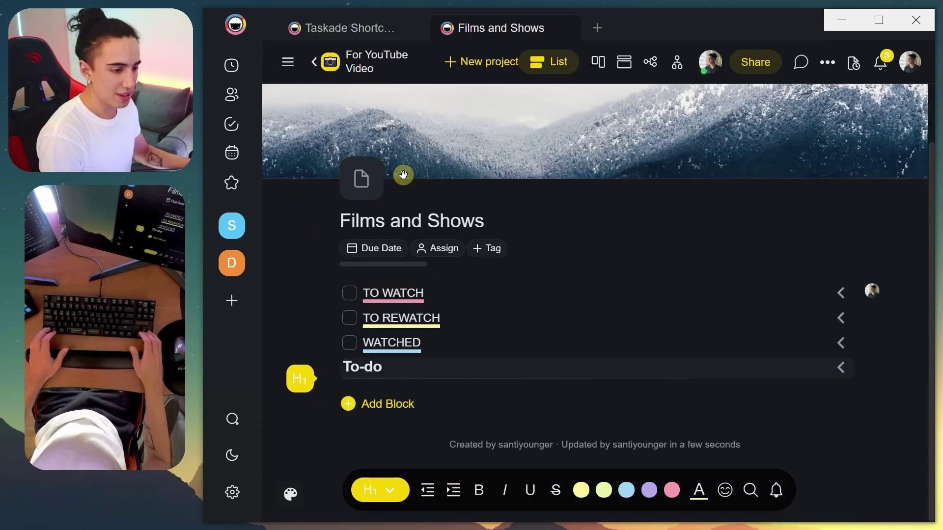
{"action": "key", "text": "ctrl+Up"}
Unfold the To-do section and add a task at its end reading "I just wrote some gibberish".
{"action": "key", "text": "ctrl+Down"}
{"action": "scroll", "coordinate": [383, 367], "scroll_direction": "down", "scroll_amount": 3}
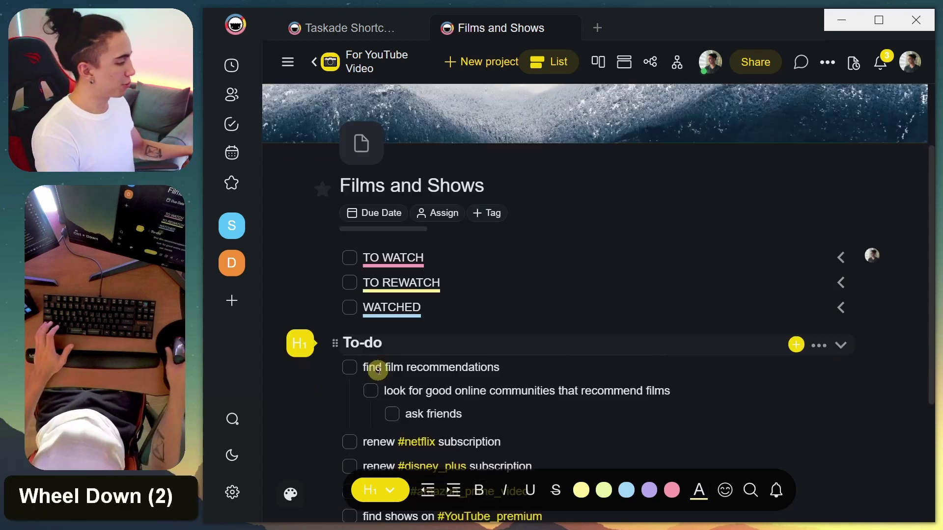
{"action": "left_click", "coordinate": [393, 345]}
{"action": "type", "text": "I just wrote some gibberish"}
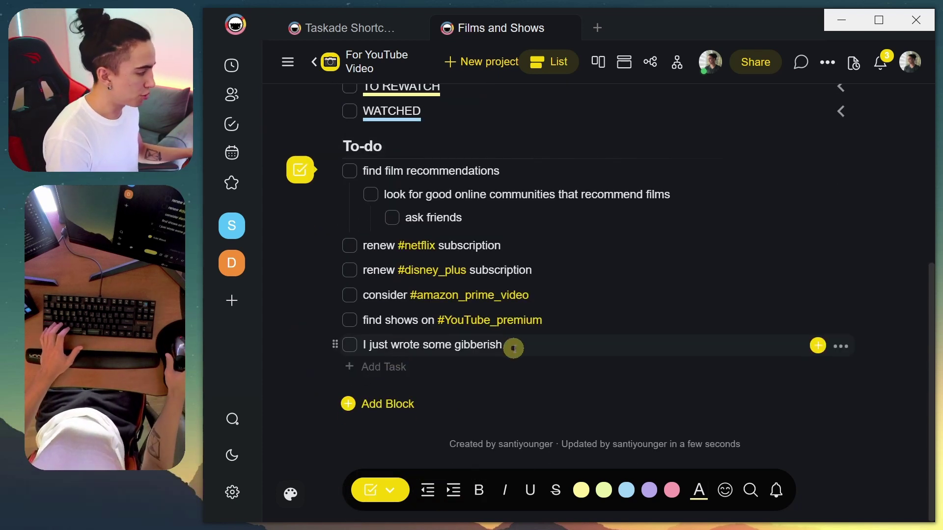
Erase the text of the last To-do task one character at a time.
{"action": "key", "text": "ctrl+plus"}
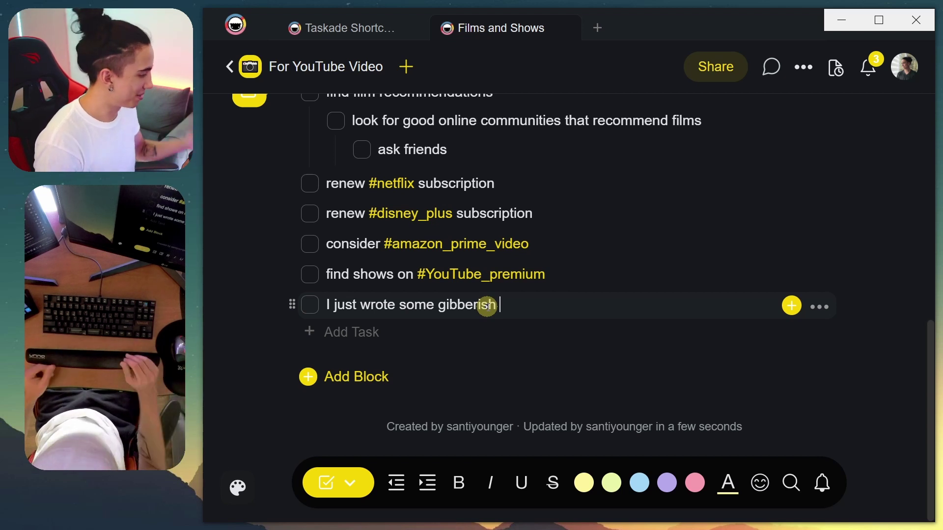
{"action": "key", "text": "ctrl+z"}
{"action": "key", "text": "BackSpace"}
{"action": "key", "text": "BackSpace"}
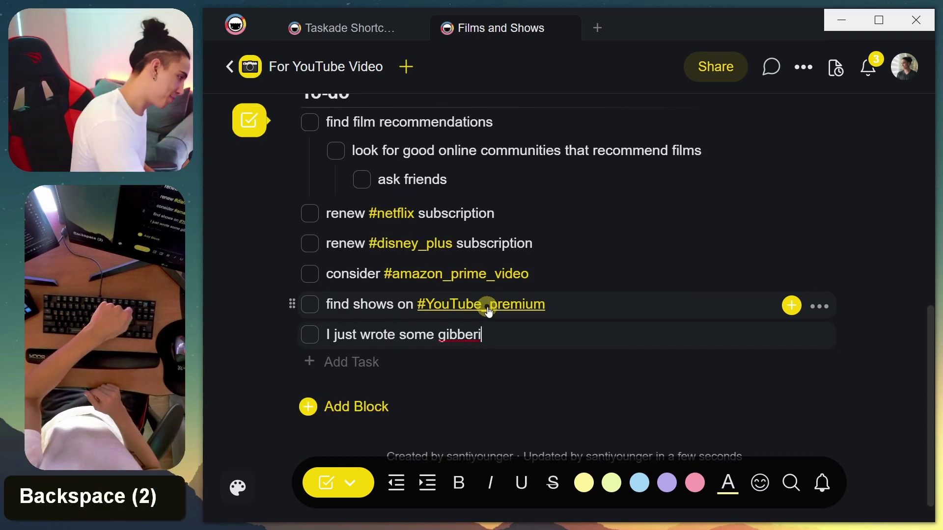
{"action": "key", "text": "BackSpace"}
{"action": "key", "text": "BackSpace"}
{"action": "key", "text": "BackSpace"}
{"action": "key", "text": "BackSpace"}
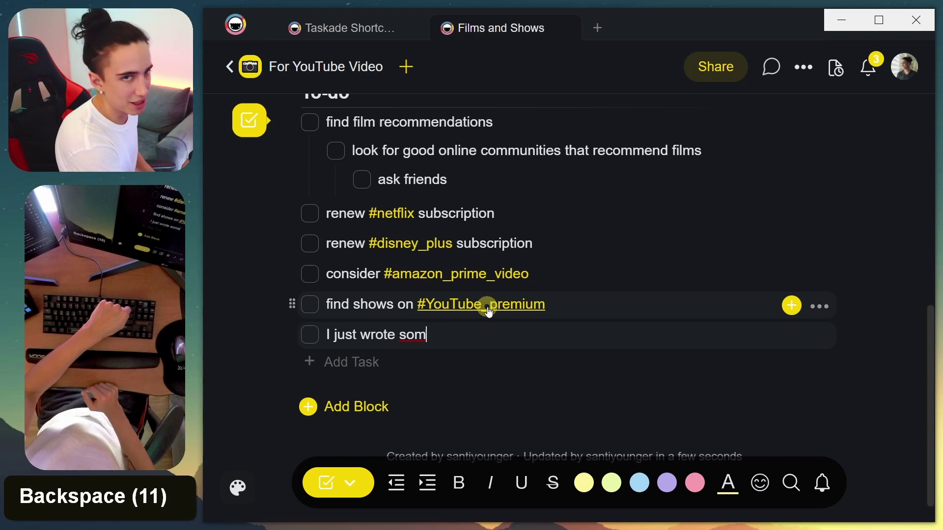
{"action": "key", "text": "BackSpace"}
{"action": "key", "text": "BackSpace"}
{"action": "key", "text": "BackSpace"}
{"action": "key", "text": "BackSpace"}
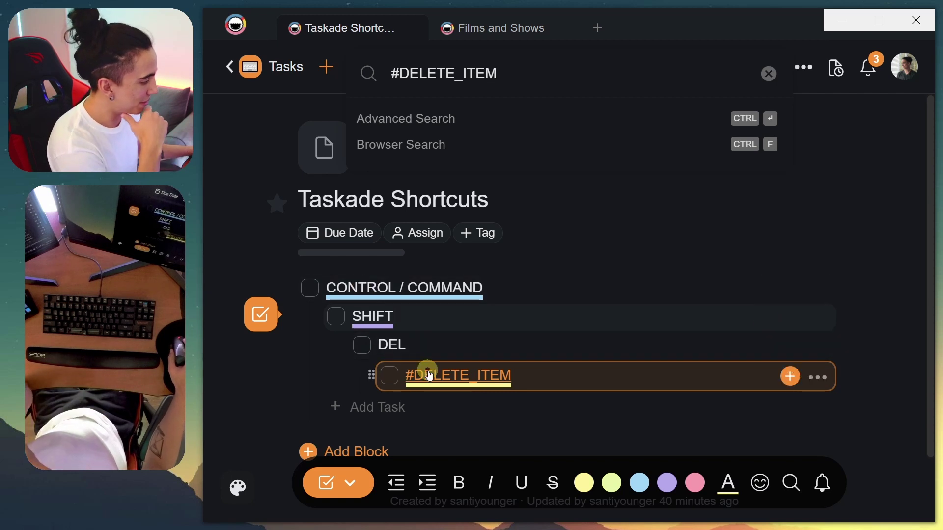
In Films and Shows, delete the whole "I just wrote some gibberish" task, restoring it once before deleting it again.
{"action": "left_click", "coordinate": [477, 28]}
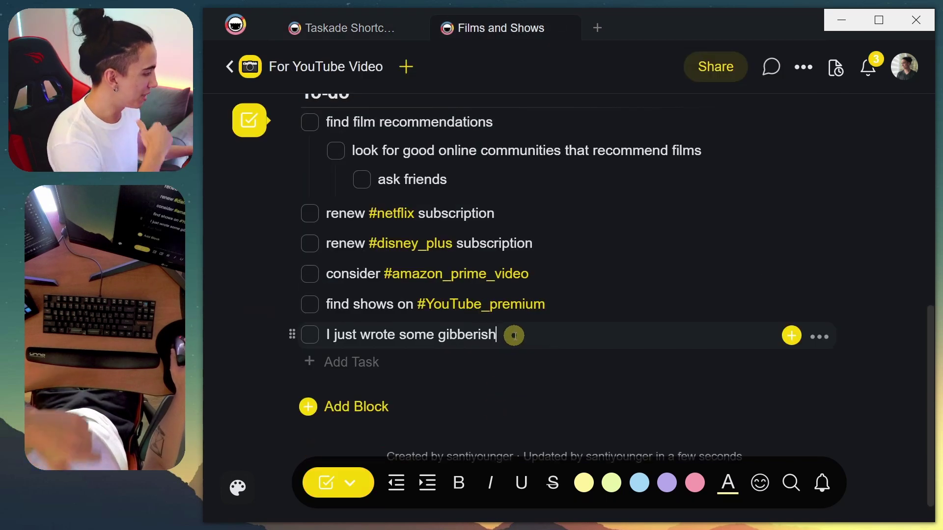
{"action": "key", "text": "ctrl+shift+Delete"}
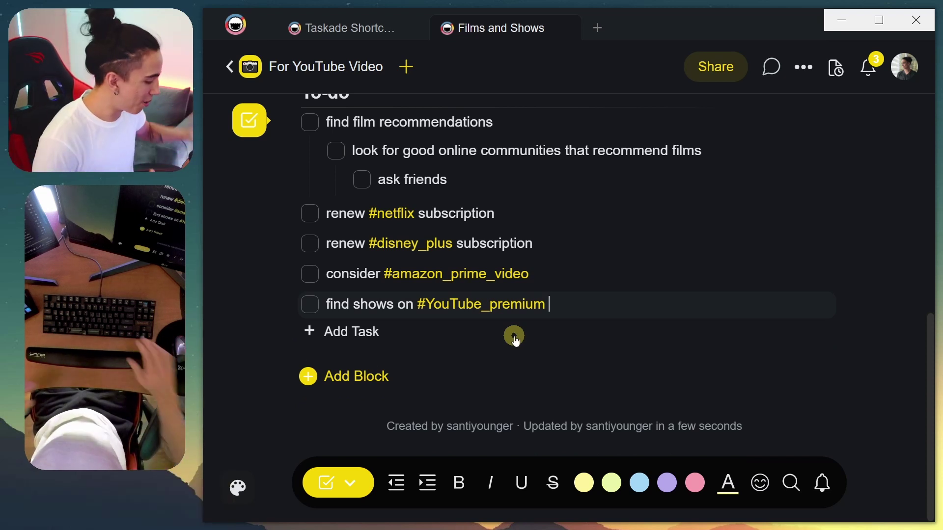
{"action": "key", "text": "ctrl+z"}
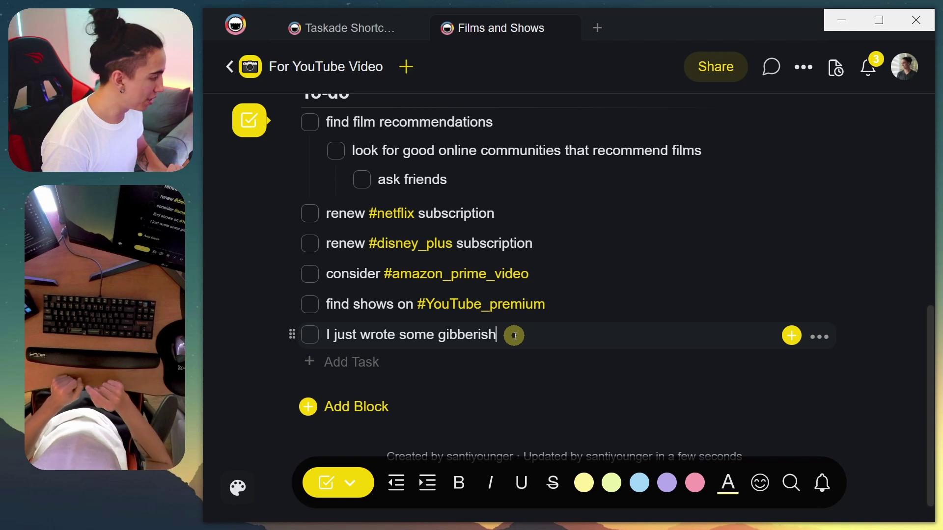
{"action": "key", "text": "ctrl+shift+BackSpace"}
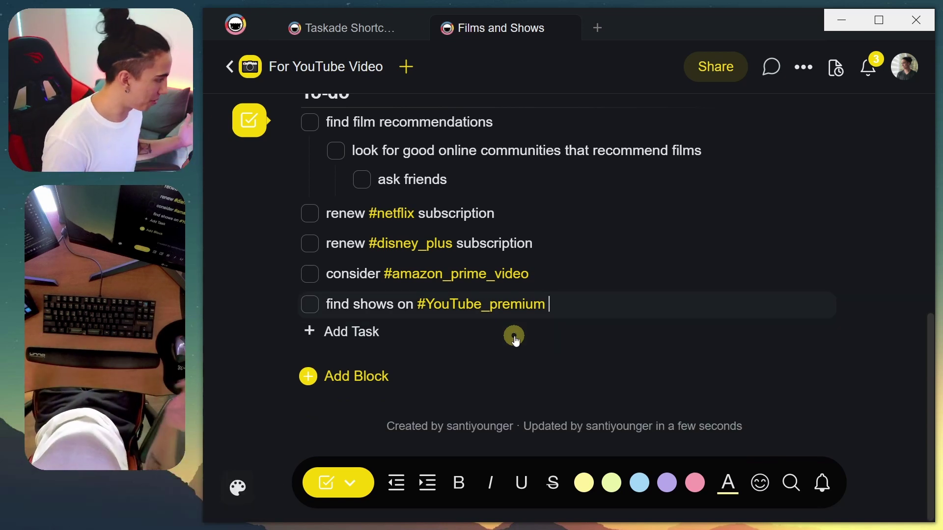
Switch the Films and Shows project from List through its table-style view to the Board view.
{"action": "scroll", "coordinate": [514, 339], "scroll_direction": "up", "scroll_amount": 10}
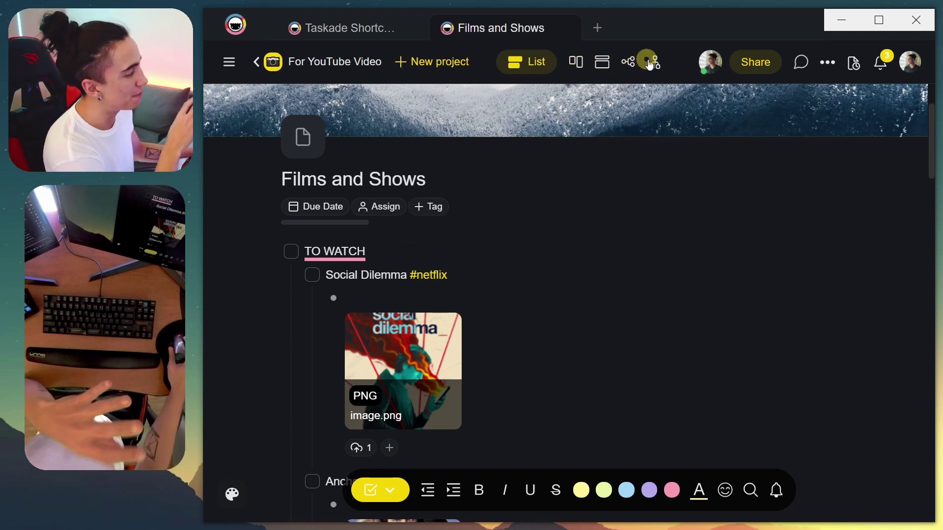
{"action": "left_click", "coordinate": [579, 63]}
{"action": "left_click", "coordinate": [608, 62]}
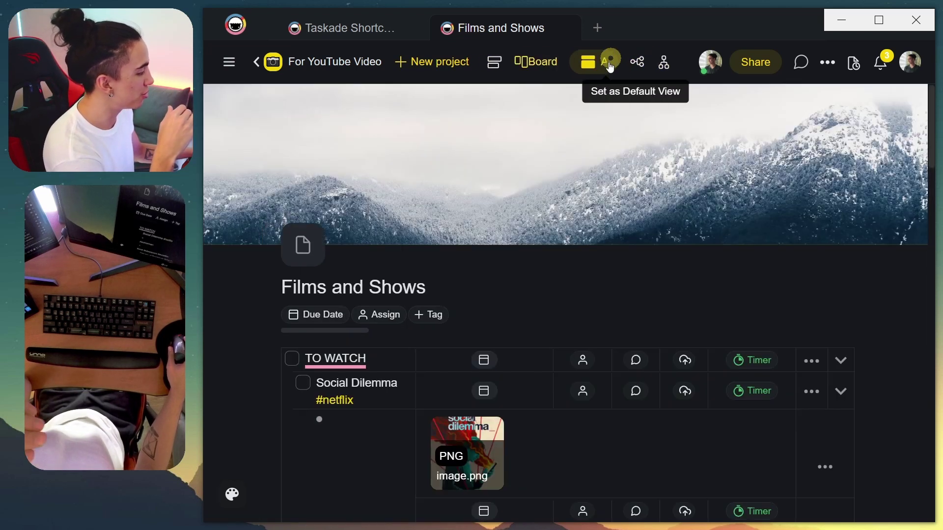
{"action": "left_click", "coordinate": [524, 62]}
{"action": "scroll", "coordinate": [449, 373], "scroll_direction": "down", "scroll_amount": 3}
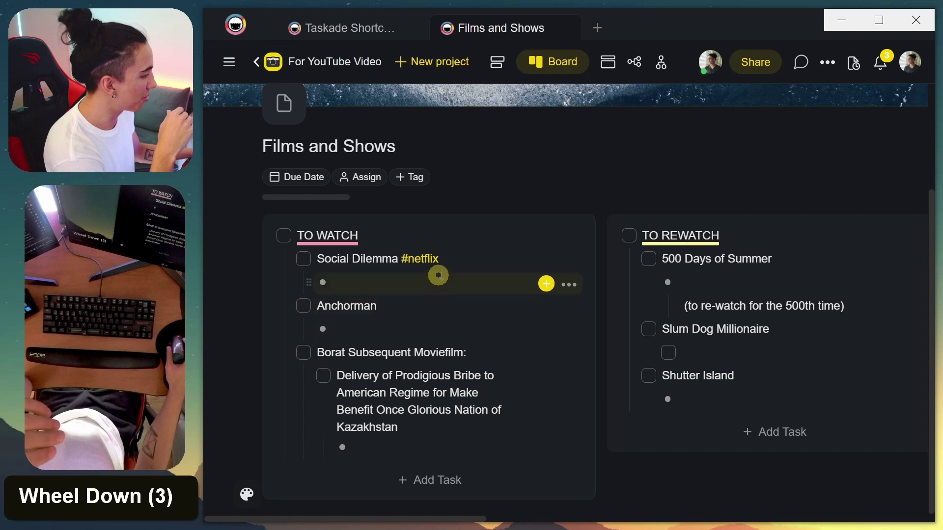
Check the #TOGGLE_NEXT entry in the Taskade Shortcuts project, and advance Films and Shows from Board to Mindmap view.
{"action": "left_click", "coordinate": [389, 30]}
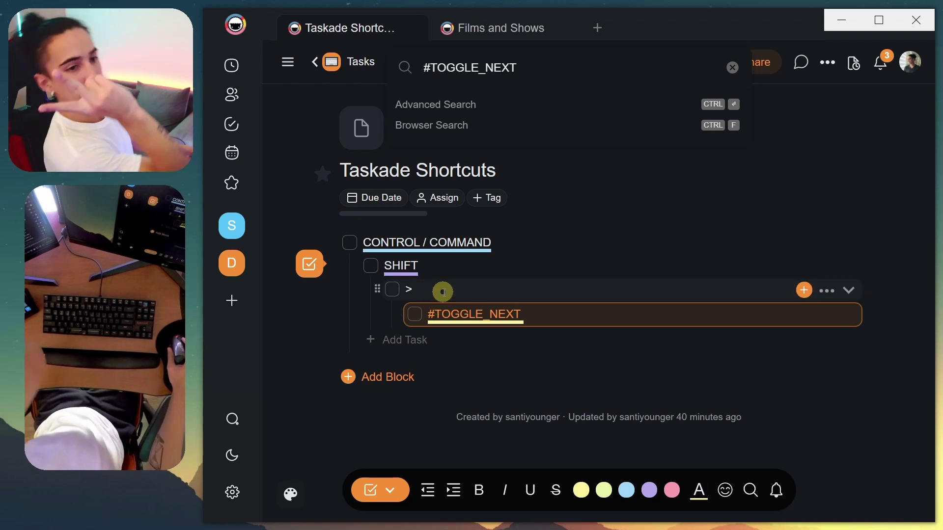
{"action": "left_click", "coordinate": [495, 29]}
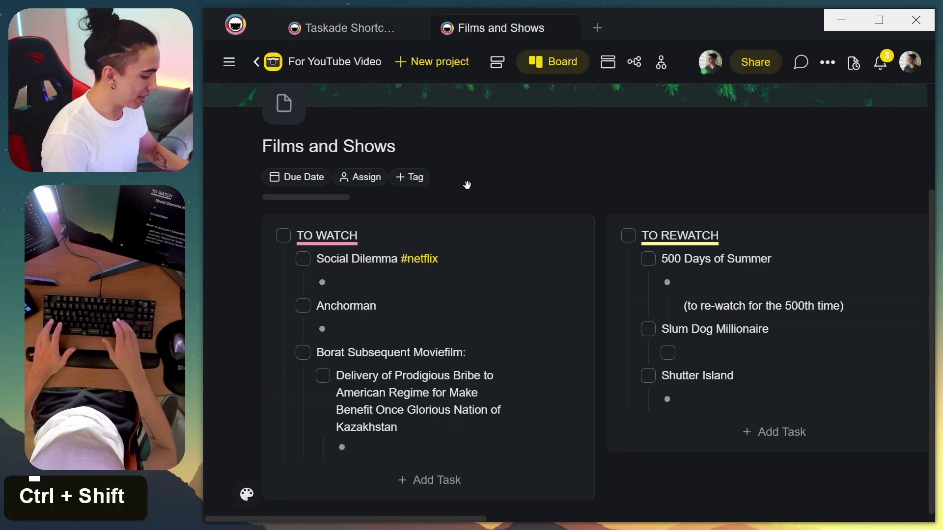
{"action": "key", "text": "ctrl+shift+period"}
{"action": "key", "text": "ctrl"}
{"action": "key", "text": "ctrl"}
{"action": "key", "text": "ctrl"}
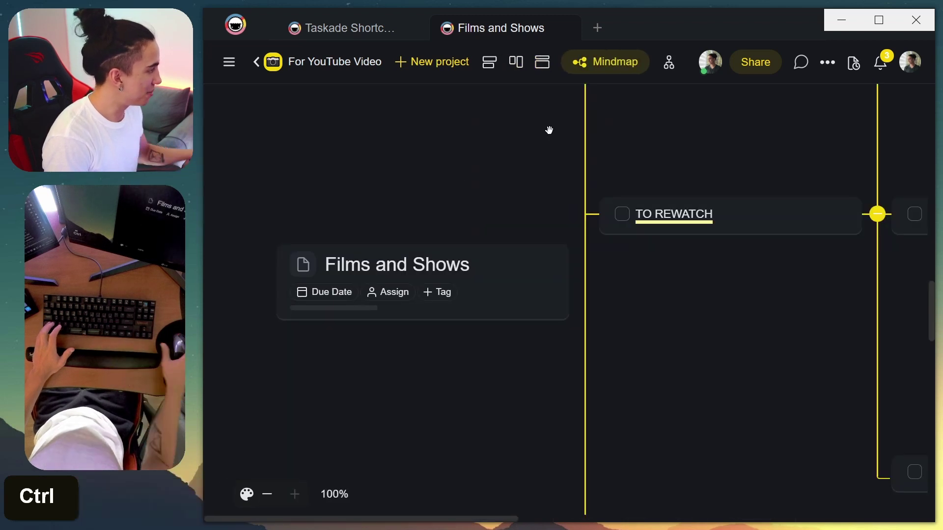
{"action": "key", "text": "ctrl"}
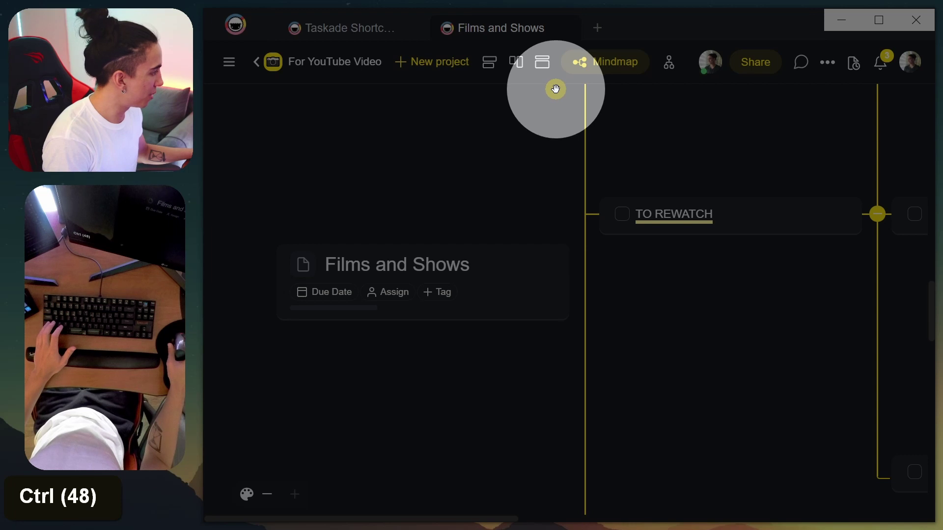
Toggle forward and backward through the project views from Mindmap, finishing on List view.
{"action": "key", "text": "ctrl+shift+period"}
{"action": "key", "text": "ctrl+shift+comma"}
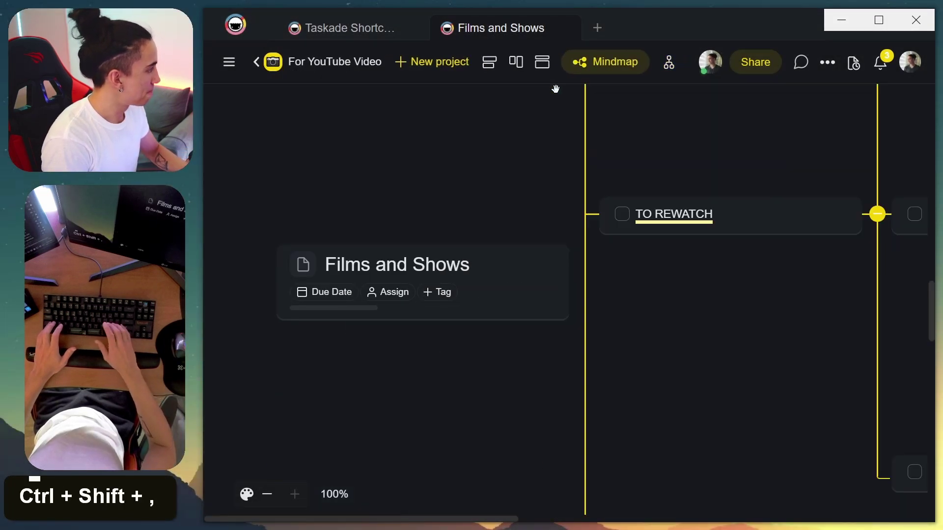
{"action": "key", "text": "ctrl+shift+comma"}
{"action": "key", "text": "ctrl+shift+comma"}
{"action": "key", "text": "ctrl+shift+period"}
{"action": "key", "text": "ctrl+shift+period"}
{"action": "key", "text": "ctrl+shift+comma"}
{"action": "key", "text": "ctrl+shift+comma"}
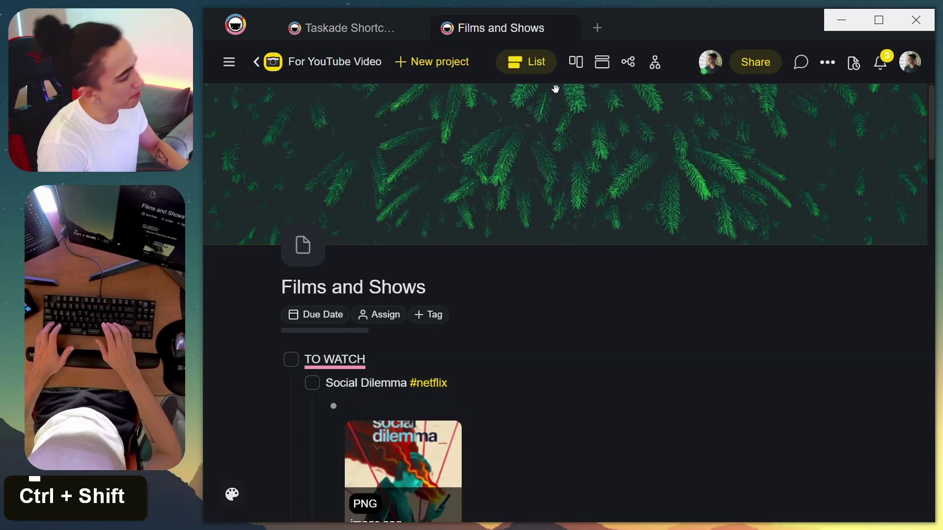
Advance the project view four times, from List to Org Chart.
{"action": "key", "text": "ctrl+shift+period"}
{"action": "key", "text": "ctrl+shift+period"}
{"action": "key", "text": "ctrl+shift+period"}
{"action": "key", "text": "ctrl+shift+period"}
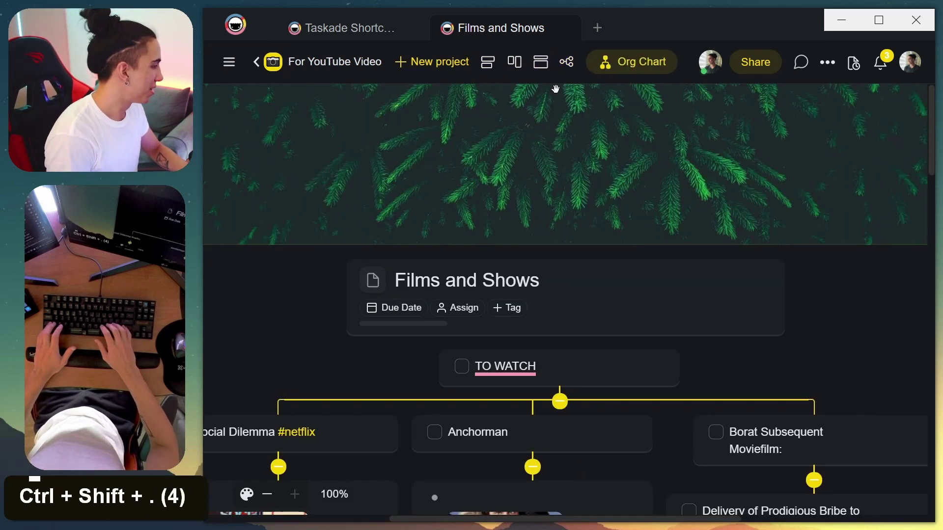
Cycle backward repeatedly through all the project views, finishing on Org Chart.
{"action": "key", "text": "ctrl+shift+comma"}
{"action": "key", "text": "ctrl+shift+comma"}
{"action": "key", "text": "ctrl+shift+comma"}
{"action": "key", "text": "ctrl+shift+comma"}
{"action": "key", "text": "ctrl+shift+comma"}
{"action": "key", "text": "ctrl+shift+comma"}
{"action": "key", "text": "ctrl+shift+comma"}
{"action": "key", "text": "ctrl+shift+comma"}
{"action": "key", "text": "ctrl+shift+comma"}
{"action": "key", "text": "ctrl+shift+comma"}
{"action": "key", "text": "ctrl+shift+comma"}
{"action": "key", "text": "ctrl+shift+comma"}
{"action": "key", "text": "ctrl+shift+comma"}
{"action": "key", "text": "ctrl+shift+comma"}
{"action": "key", "text": "ctrl+shift+comma"}
{"action": "key", "text": "ctrl+shift+comma"}
{"action": "key", "text": "ctrl+shift+comma"}
{"action": "key", "text": "ctrl+shift+comma"}
{"action": "key", "text": "ctrl+shift+comma"}
{"action": "key", "text": "ctrl+shift+comma"}
{"action": "key", "text": "ctrl+shift+comma"}
{"action": "key", "text": "ctrl+shift+comma"}
{"action": "key", "text": "ctrl+shift+comma"}
{"action": "key", "text": "ctrl+shift+comma"}
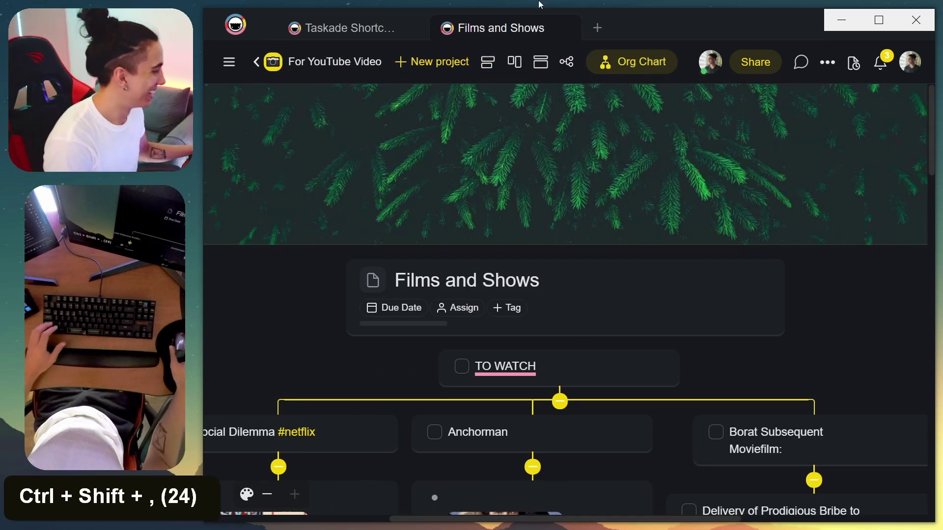
In List view, add an empty task at the end of To-do and briefly open its add-on menu.
{"action": "left_click", "coordinate": [355, 369]}
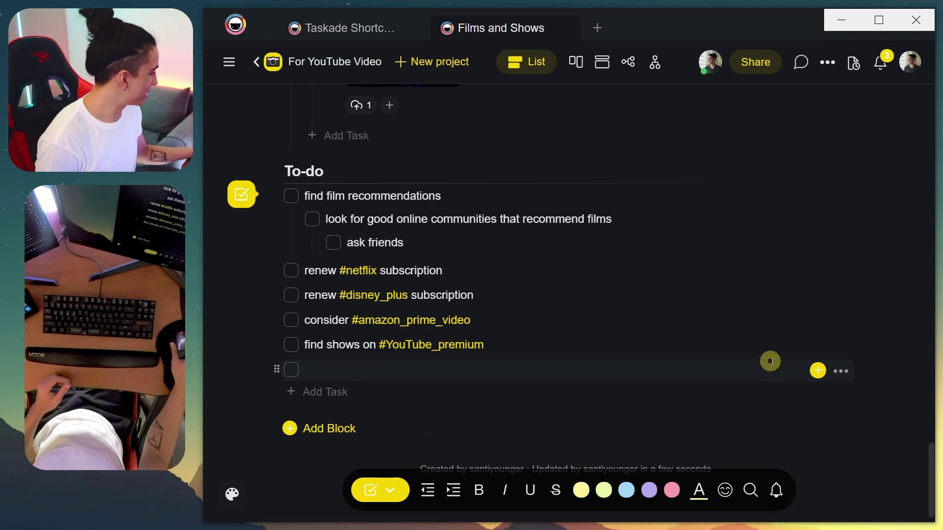
{"action": "left_click", "coordinate": [817, 371]}
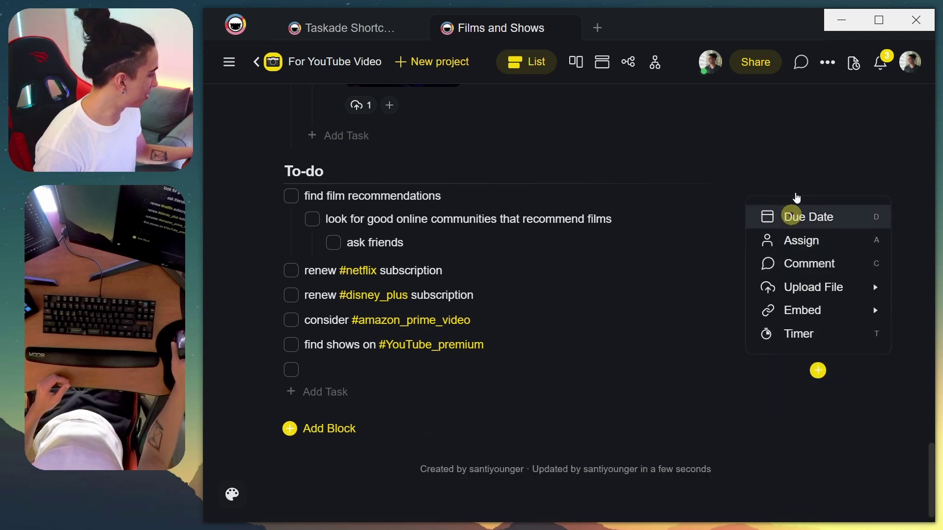
{"action": "left_click", "coordinate": [399, 390]}
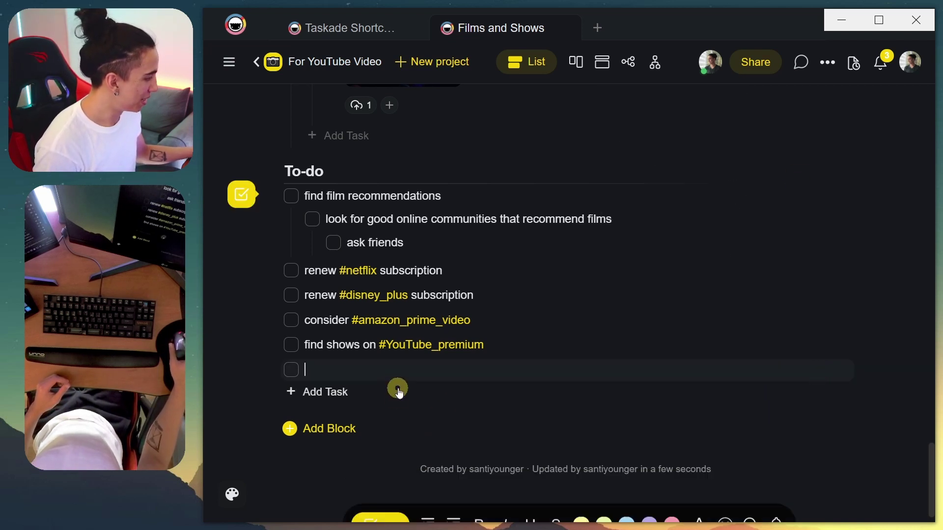
Check the #VIEW_MENU entry in Taskade Shortcuts, and open the add-on menu of the empty To-do task in Films and Shows.
{"action": "key", "text": "ctrl+Tab"}
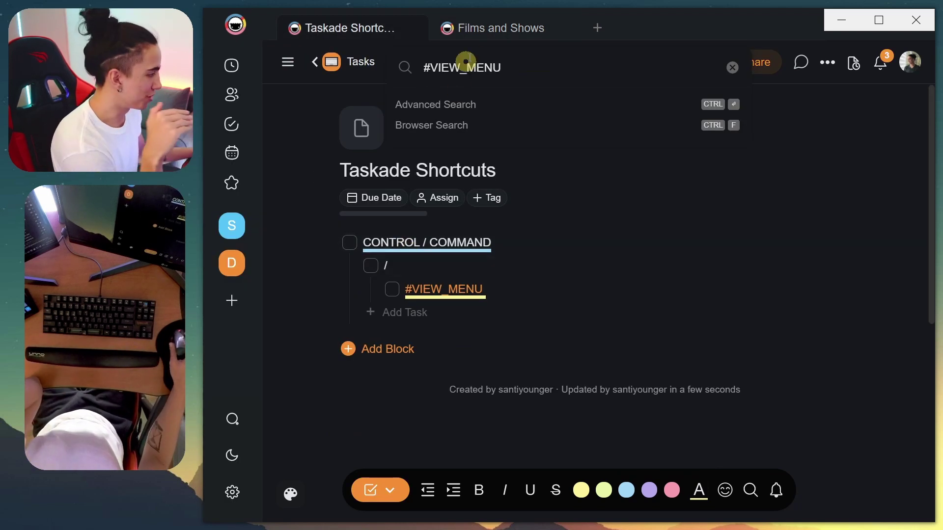
{"action": "left_click", "coordinate": [484, 27]}
{"action": "key", "text": "ctrl+slash"}
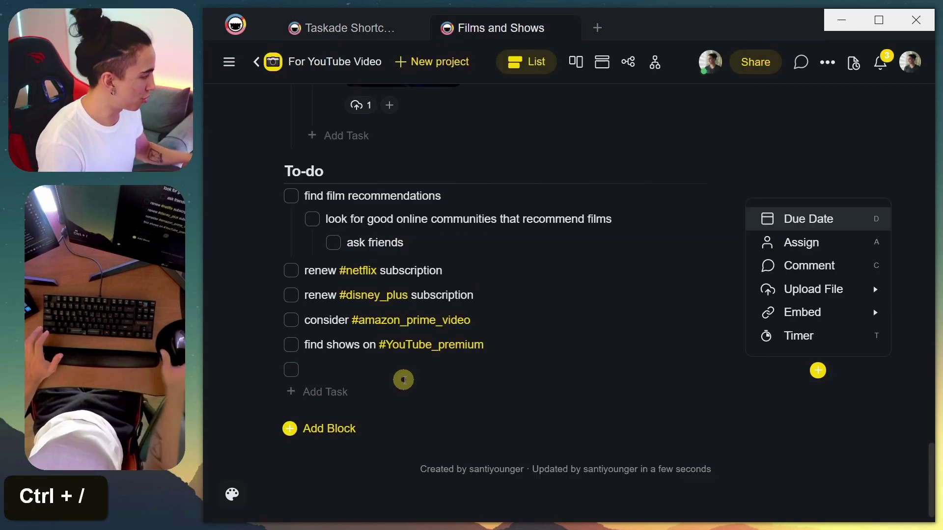
{"action": "key", "text": "ctrl"}
{"action": "key", "text": "ctrl"}
{"action": "key", "text": "ctrl"}
{"action": "key", "text": "ctrl"}
{"action": "key", "text": "ctrl"}
{"action": "key", "text": "ctrl"}
{"action": "key", "text": "ctrl"}
{"action": "key", "text": "ctrl"}
{"action": "key", "text": "ctrl"}
{"action": "key", "text": "ctrl"}
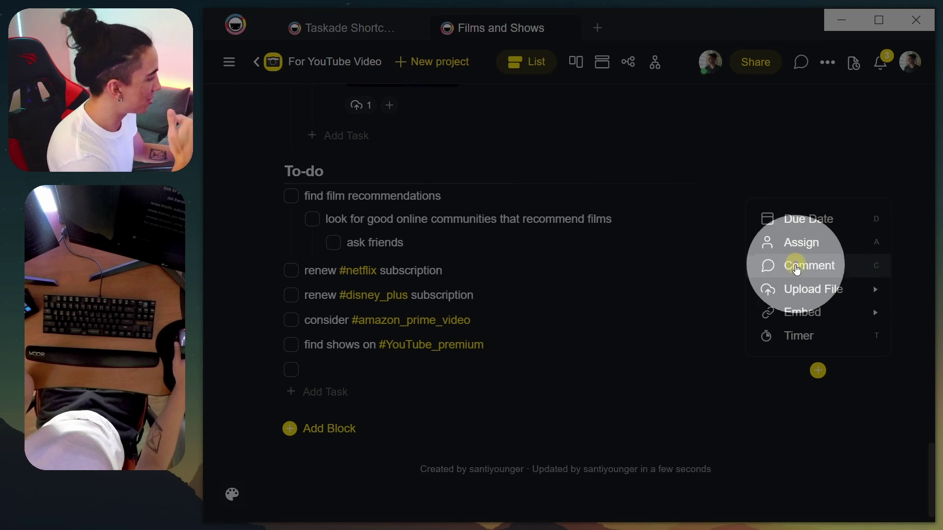
Add the comment "sdfgsdfgsd" to the empty To-do task and close its comment window.
{"action": "type", "text": "c"}
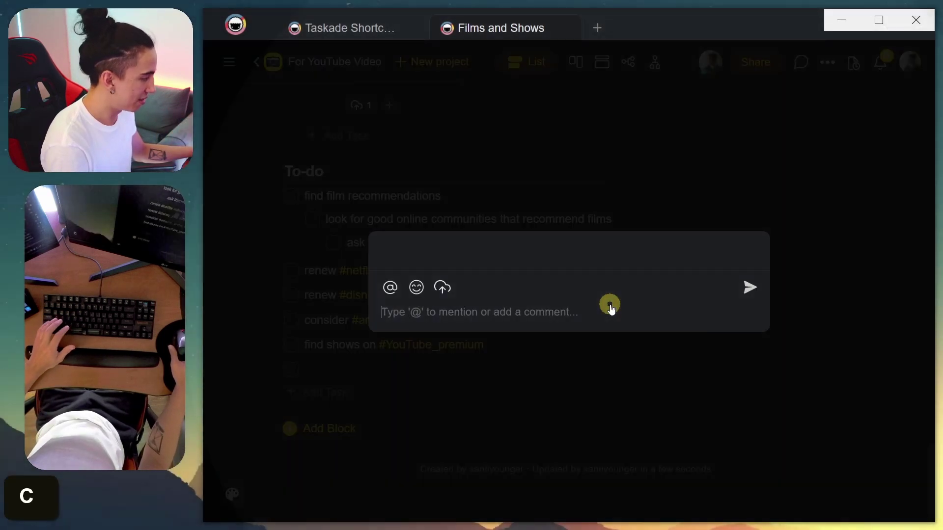
{"action": "type", "text": "sdfgsdfgsd"}
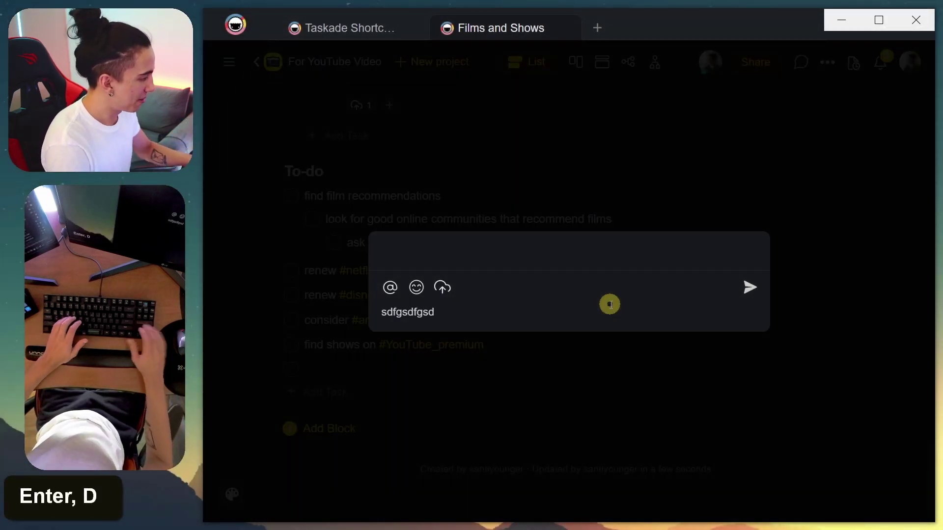
{"action": "key", "text": "Return"}
{"action": "left_click", "coordinate": [311, 383]}
{"action": "left_click", "coordinate": [314, 388]}
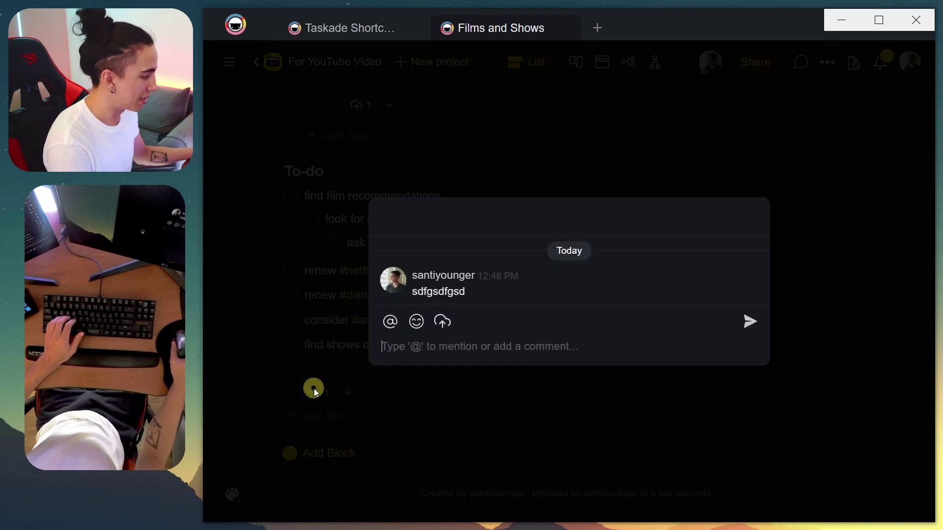
{"action": "left_click", "coordinate": [316, 373]}
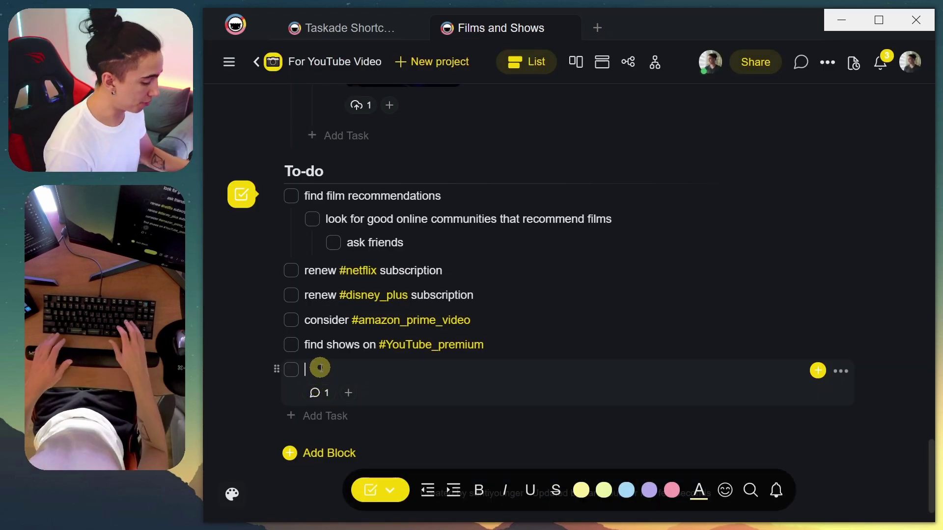
Reopen the empty task's add-on menu and show its Embed options.
{"action": "key", "text": "ctrl+slash"}
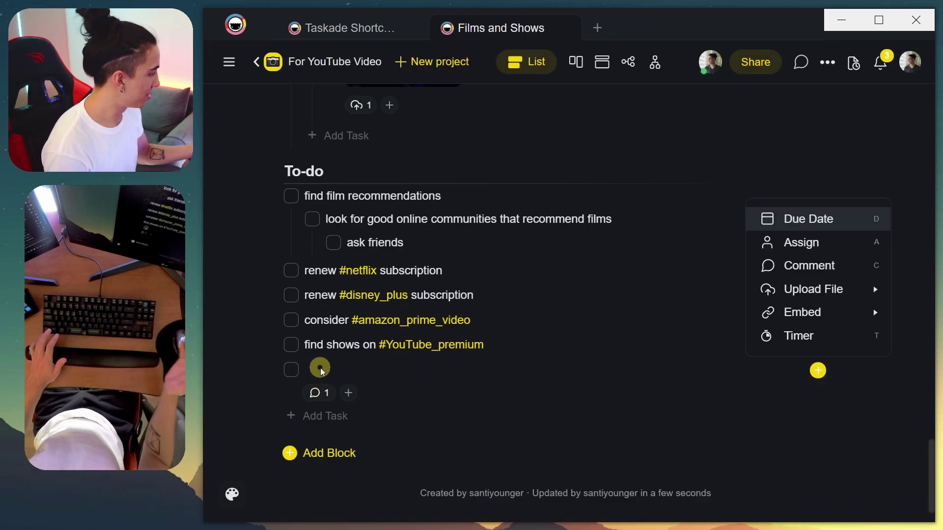
{"action": "mouse_move", "coordinate": [825, 314]}
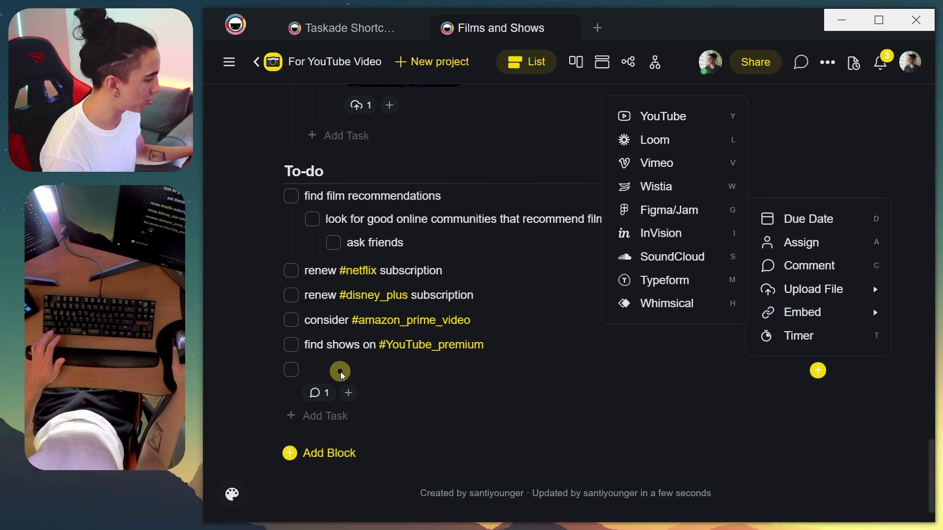
{"action": "key", "text": "Escape"}
{"action": "key", "text": "ctrl+slash"}
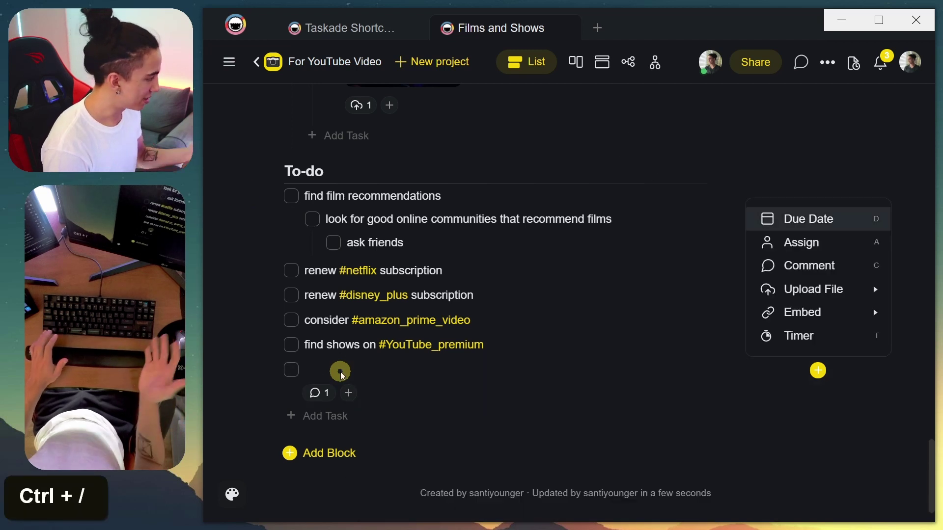
{"action": "key", "text": "e"}
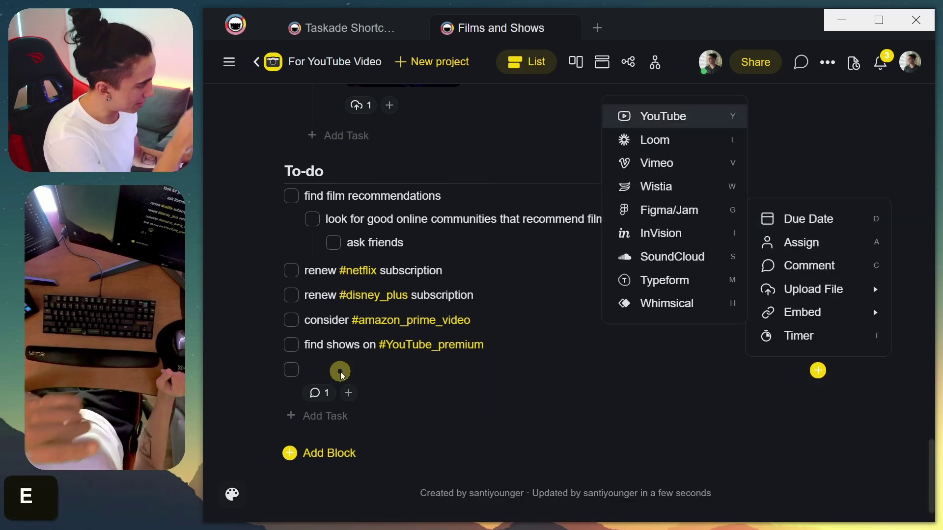
{"action": "key", "text": "y"}
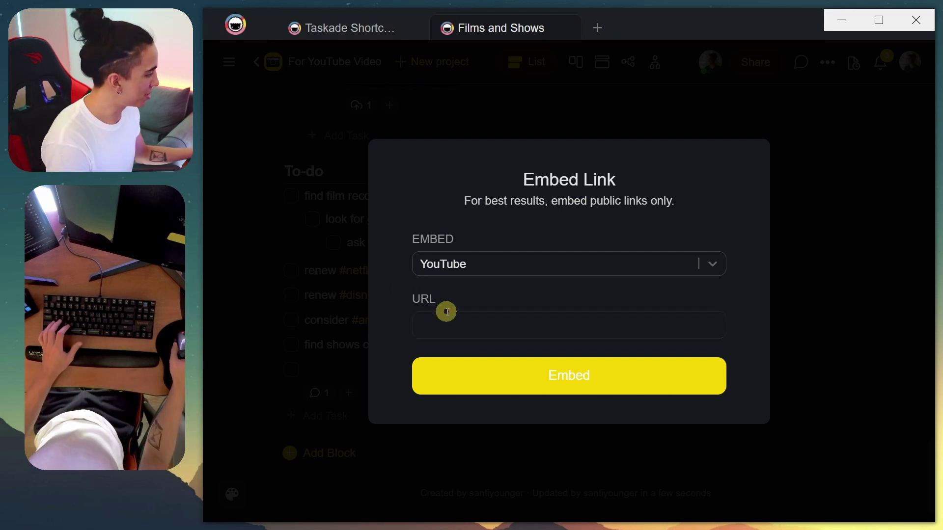
{"action": "type", "text": "https://www.youtube.com/watch?v=_YJUv1m_fhM&t=178s"}
{"action": "left_click", "coordinate": [511, 381]}
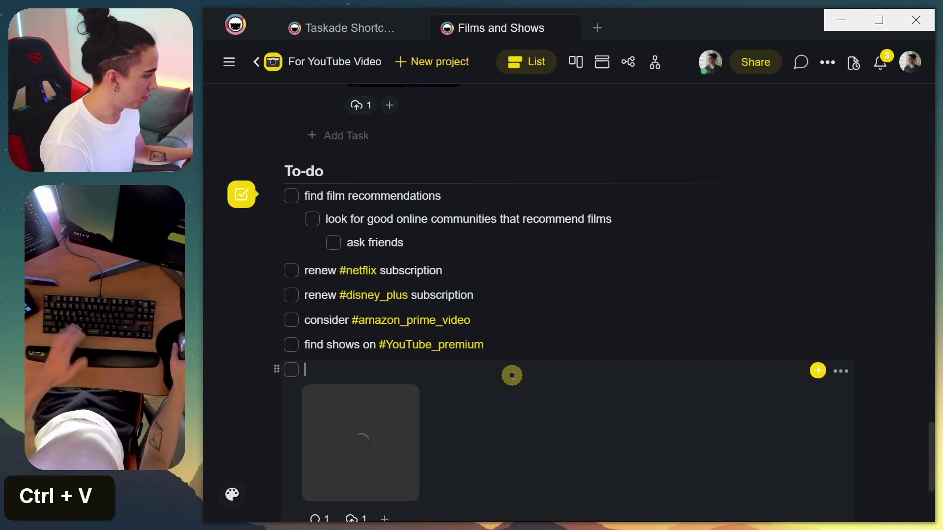
Open the embedded video's preview, play and pause it briefly, and close the preview.
{"action": "left_click", "coordinate": [412, 388]}
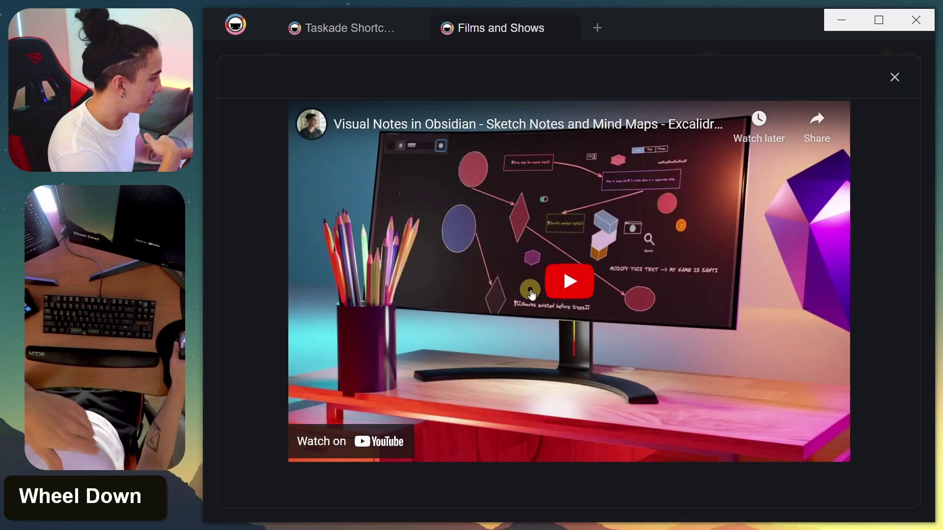
{"action": "left_click", "coordinate": [553, 287]}
{"action": "left_click", "coordinate": [555, 282]}
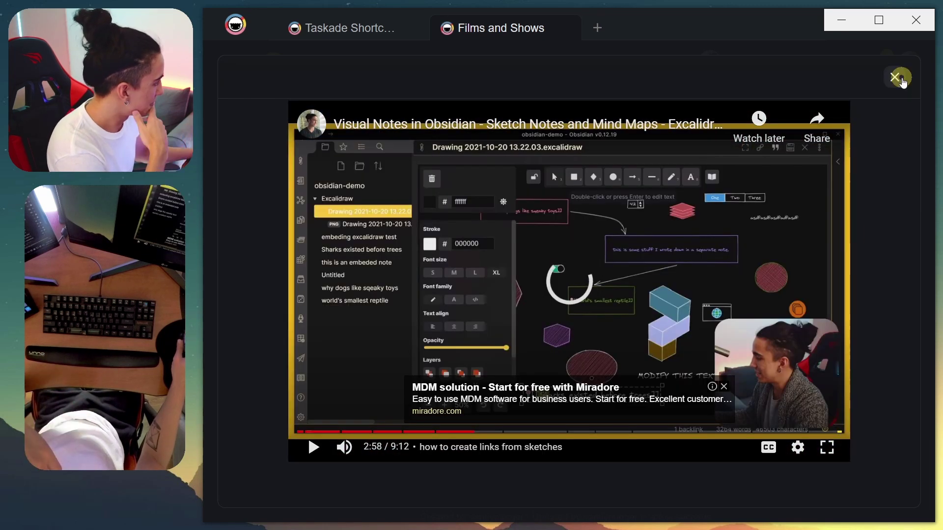
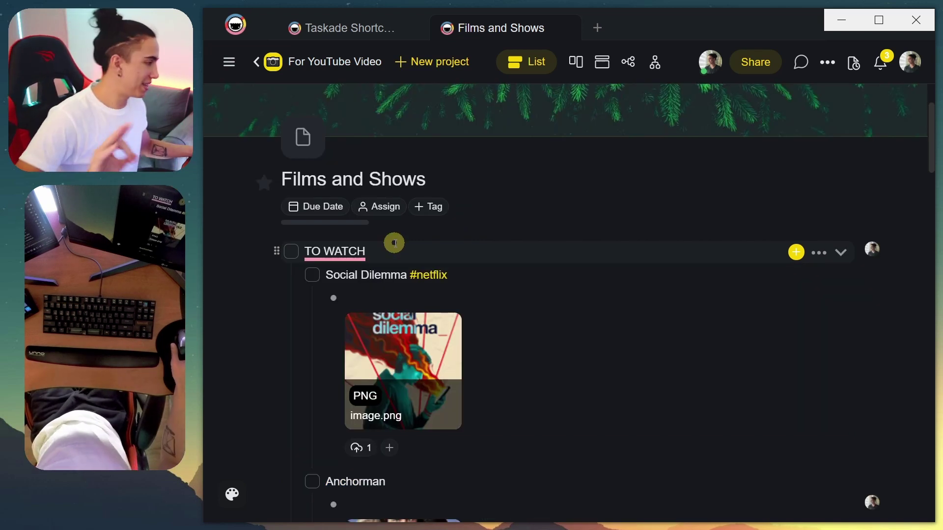
Fold the TO WATCH, TO REWATCH, WATCHED and To-do sections, and return to the TO WATCH line.
{"action": "left_click", "coordinate": [394, 251]}
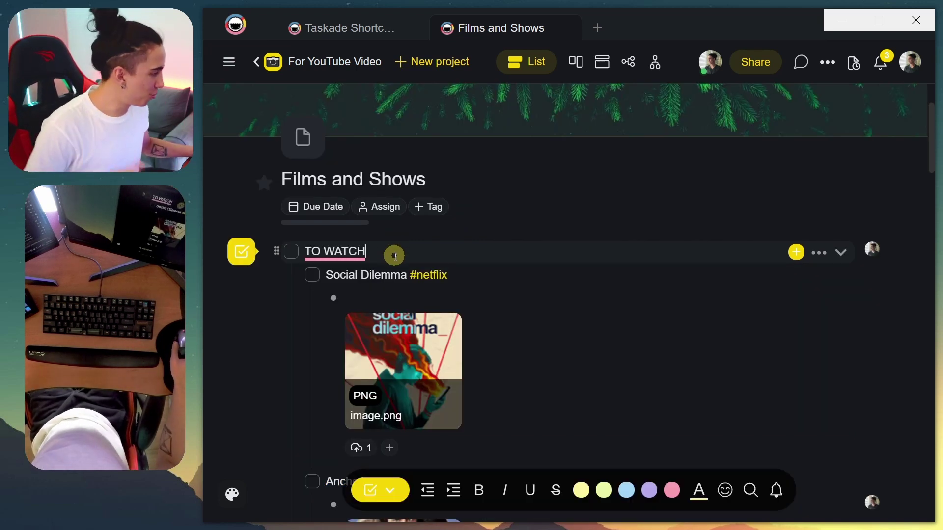
{"action": "key", "text": "ctrl+Up"}
{"action": "key", "text": "Down"}
{"action": "key", "text": "ctrl+Up"}
{"action": "key", "text": "Down"}
{"action": "key", "text": "ctrl+Up"}
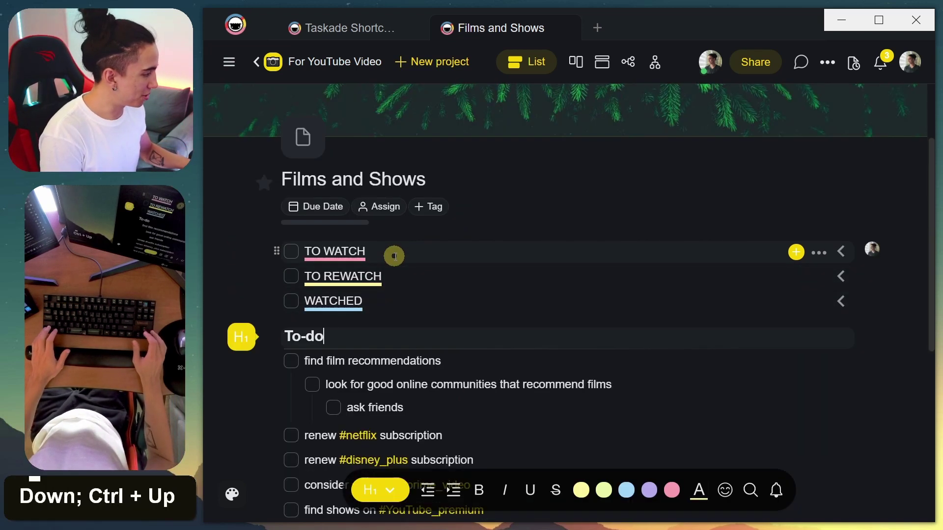
{"action": "key", "text": "Up"}
{"action": "key", "text": "Up"}
{"action": "key", "text": "Up"}
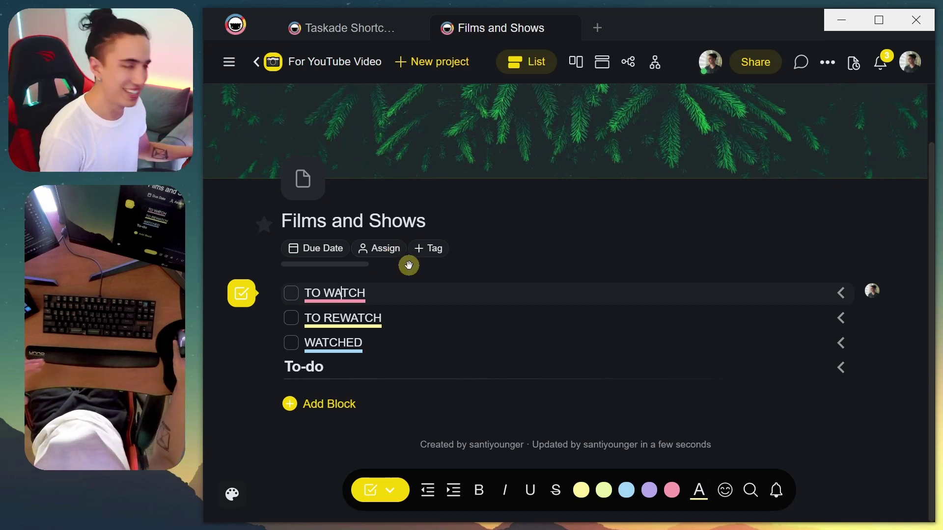
Move TO WATCH below TO REWATCH, and check the #MOVE_UP entry in Taskade Shortcuts before returning to Films and Shows.
{"action": "mouse_move", "coordinate": [279, 293]}
{"action": "left_mouse_down"}
{"action": "mouse_move", "coordinate": [288, 366]}
{"action": "mouse_move", "coordinate": [281, 301]}
{"action": "left_mouse_up"}
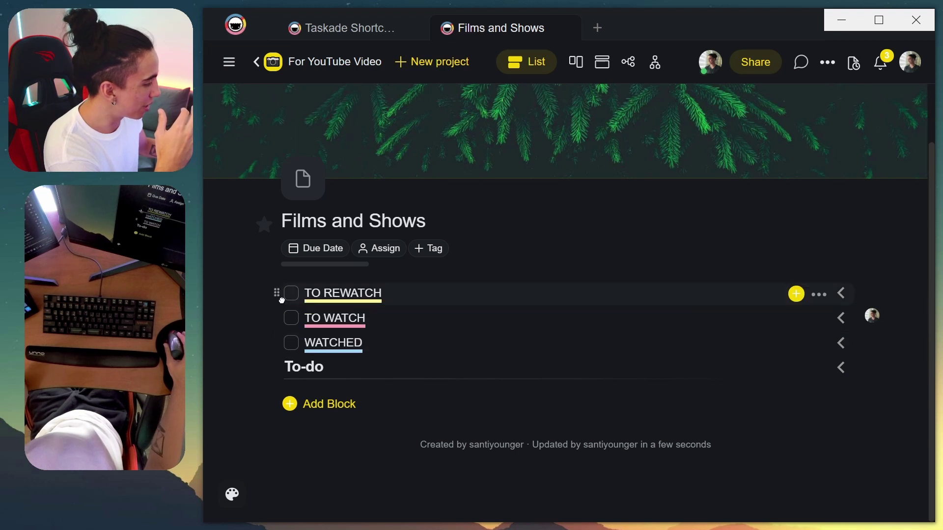
{"action": "left_click", "coordinate": [421, 297]}
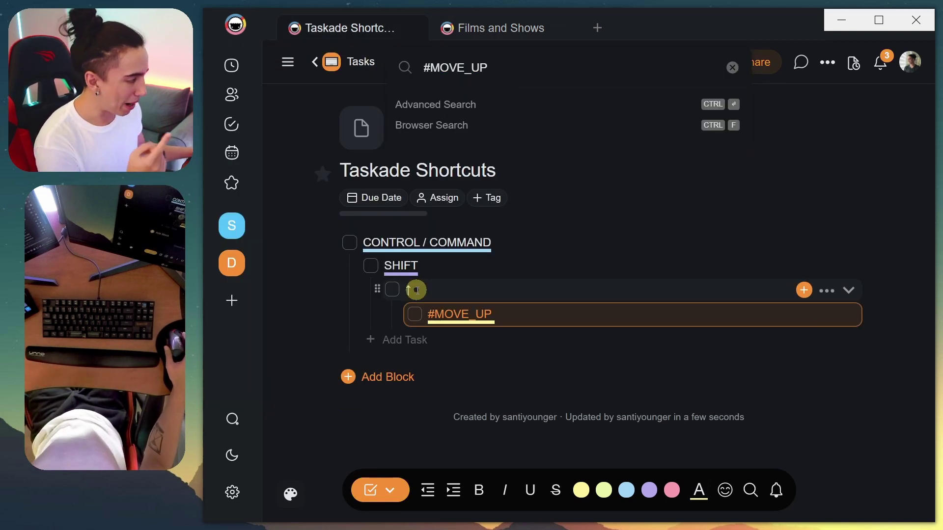
{"action": "left_click", "coordinate": [511, 31]}
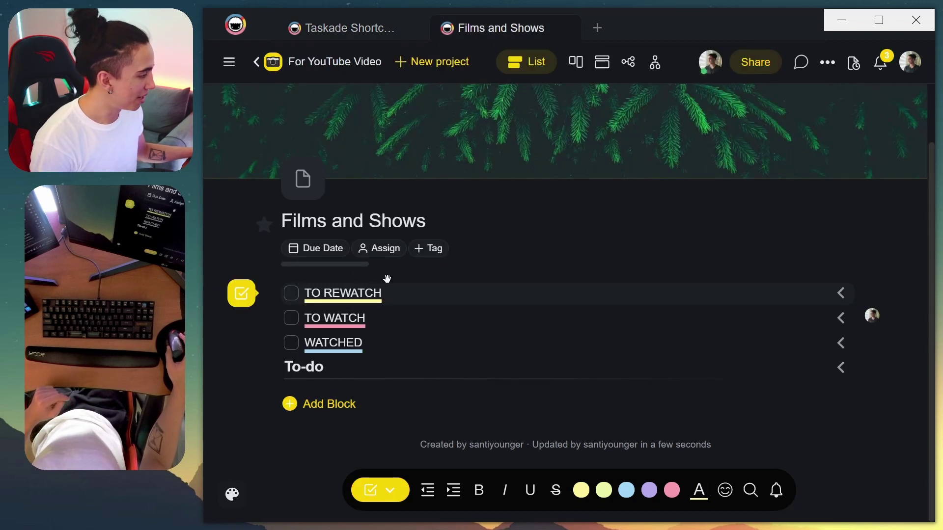
Reorder the folded sections so that WATCHED comes first, followed by TO WATCH and TO REWATCH.
{"action": "key", "text": "ctrl+shift+Down"}
{"action": "key", "text": "ctrl+shift+Down"}
{"action": "key", "text": "ctrl+shift+Up"}
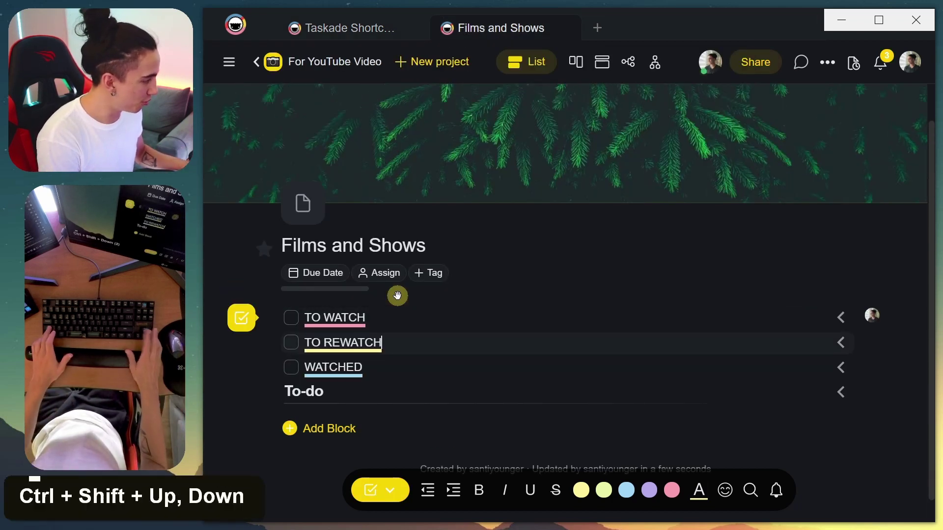
{"action": "key", "text": "ctrl+shift+Up"}
{"action": "key", "text": "ctrl+shift+Down"}
{"action": "key", "text": "ctrl+shift+Down"}
{"action": "key", "text": "Up"}
{"action": "key", "text": "ctrl+shift+Up"}
Move the To-do section up to the start of the list and back down to the end.
{"action": "key", "text": "Down"}
{"action": "key", "text": "Down"}
{"action": "key", "text": "Down"}
{"action": "key", "text": "ctrl+shift+Up"}
{"action": "key", "text": "ctrl+shift+Up"}
{"action": "key", "text": "ctrl+shift+Up"}
{"action": "key", "text": "ctrl+shift+Down"}
{"action": "key", "text": "ctrl+shift+Down"}
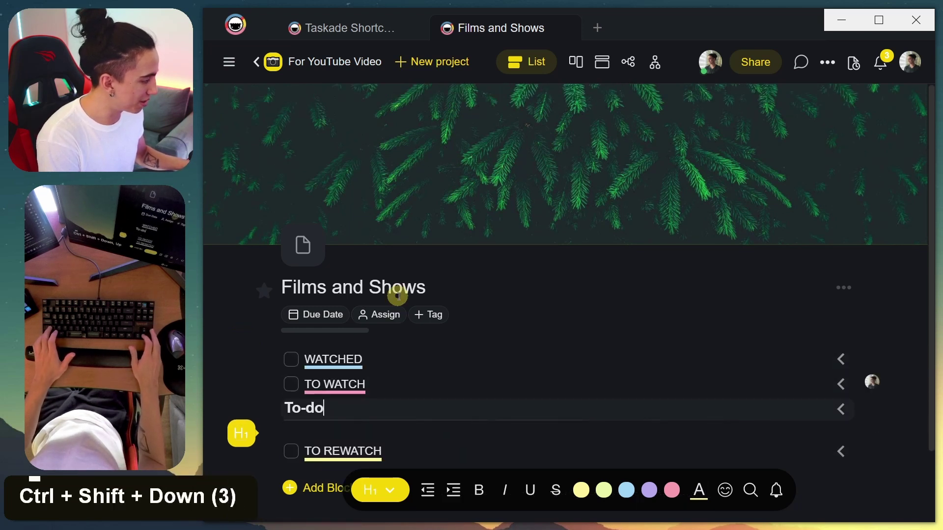
{"action": "key", "text": "ctrl+shift+Down"}
{"action": "scroll", "coordinate": [398, 296], "scroll_direction": "down", "scroll_amount": 1}
{"action": "scroll", "coordinate": [398, 296], "scroll_direction": "down", "scroll_amount": 2}
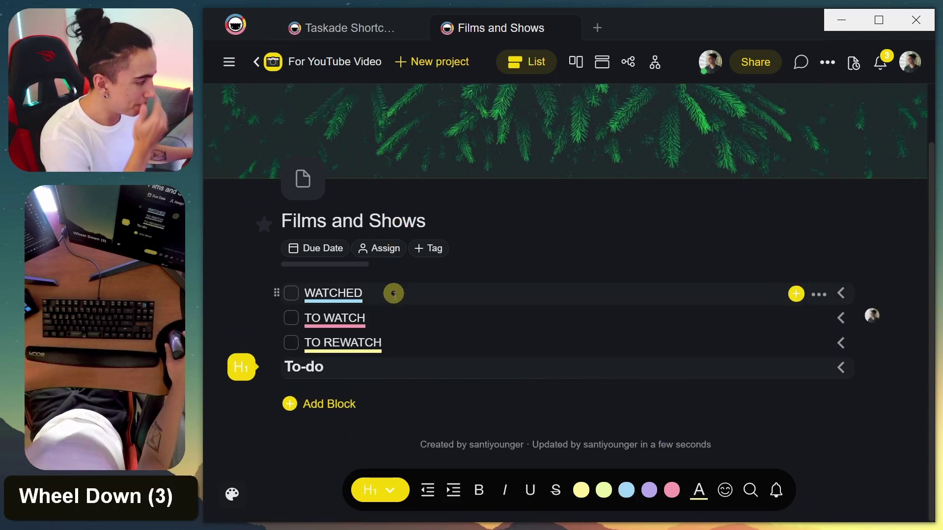
Unfold the WATCHED section and fold its Maid and What if tasks.
{"action": "left_click", "coordinate": [387, 289]}
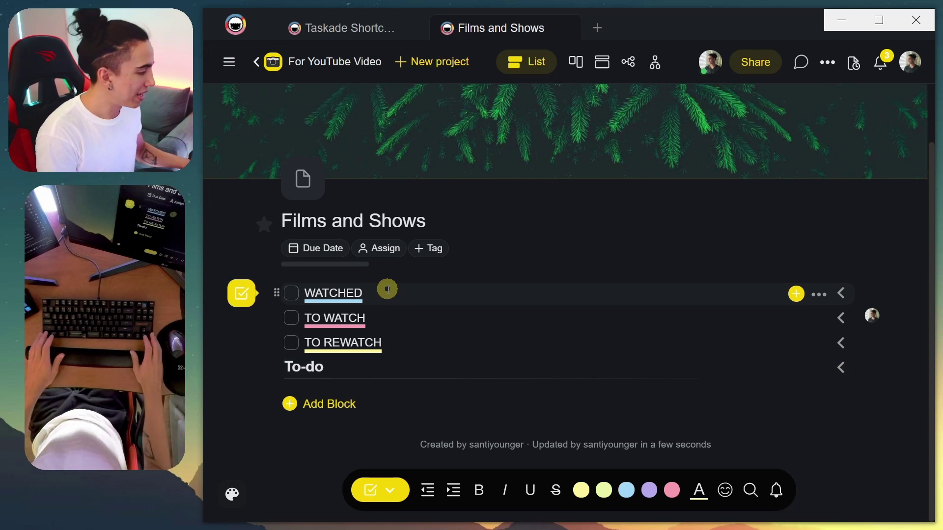
{"action": "key", "text": "ctrl+Down"}
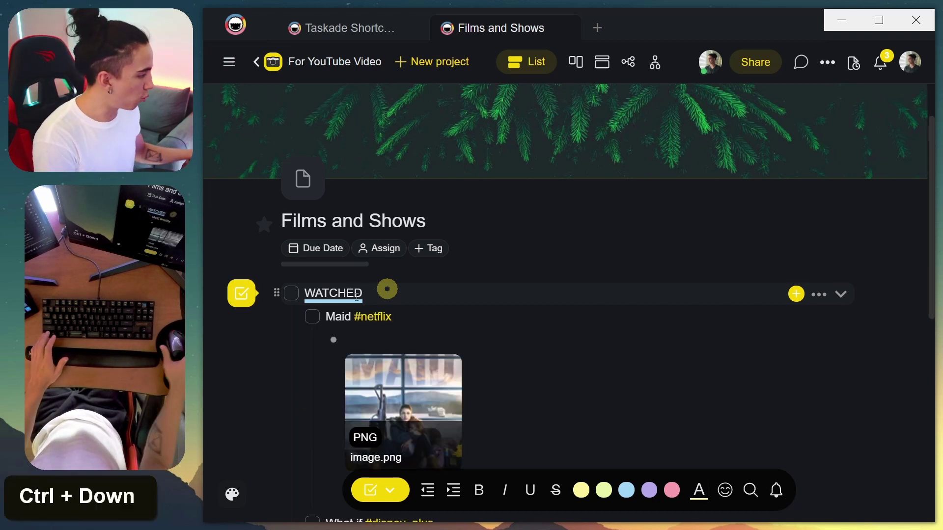
{"action": "left_click", "coordinate": [409, 315]}
{"action": "key", "text": "ctrl+Up"}
{"action": "key", "text": "ctrl+Up"}
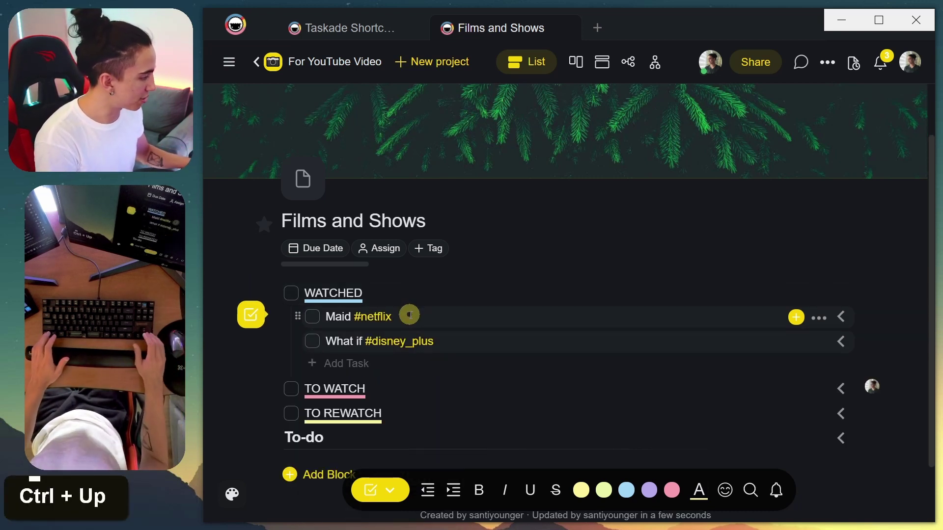
Move the folded Maid task below What if and back above it.
{"action": "key", "text": "ctrl+shift+Up"}
{"action": "key", "text": "ctrl+shift+Down"}
{"action": "scroll", "coordinate": [411, 324], "scroll_direction": "down", "scroll_amount": 2}
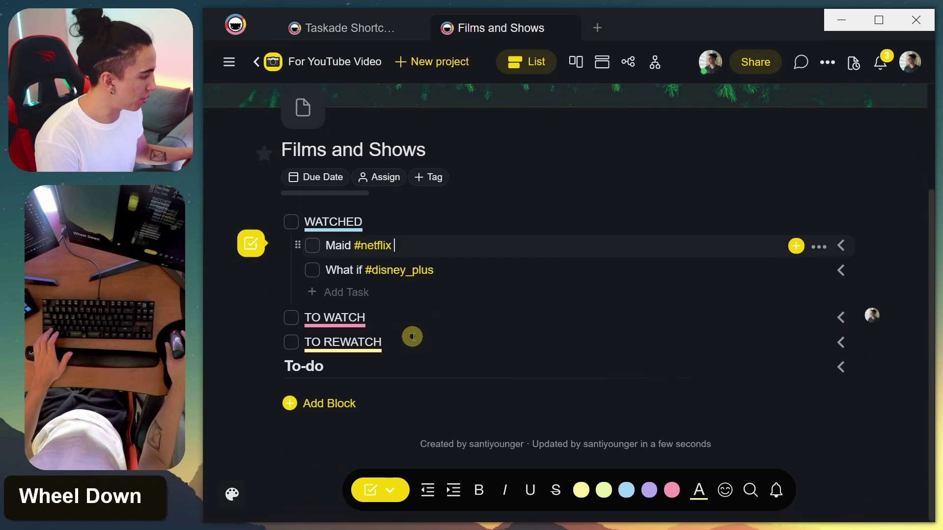
{"action": "key", "text": "ctrl+shift+Down"}
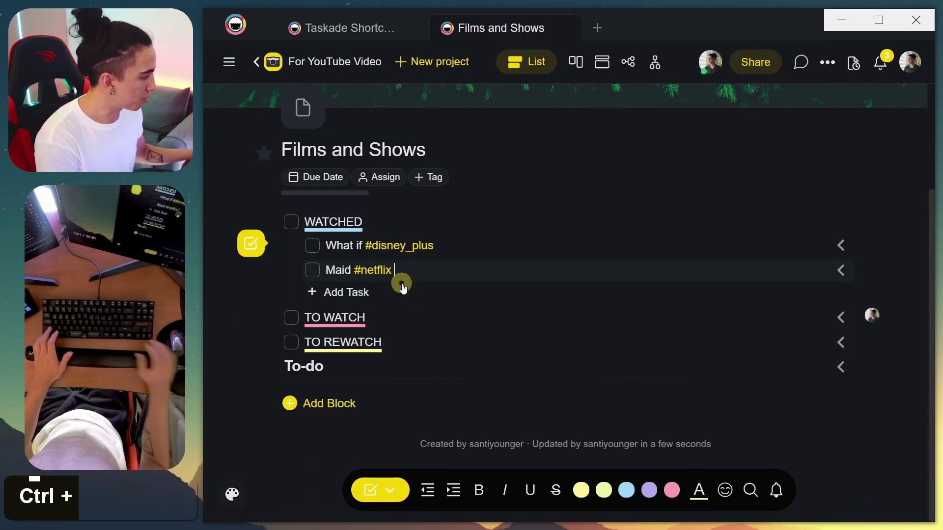
{"action": "key", "text": "ctrl+shift+Up"}
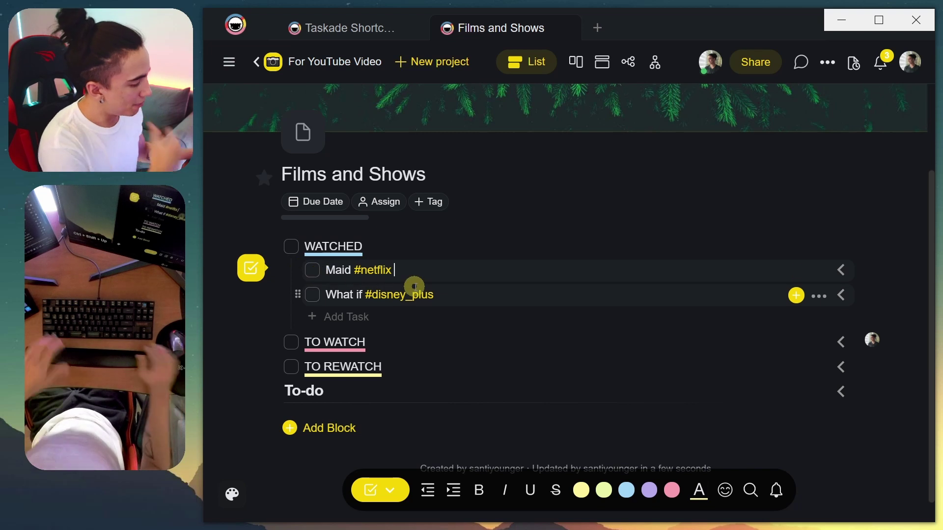
Unfold the Maid and What if tasks under WATCHED to show their images.
{"action": "key", "text": "ctrl+Down"}
{"action": "key", "text": "Down"}
{"action": "scroll", "coordinate": [415, 287], "scroll_direction": "down", "scroll_amount": 3}
{"action": "left_click", "coordinate": [476, 270]}
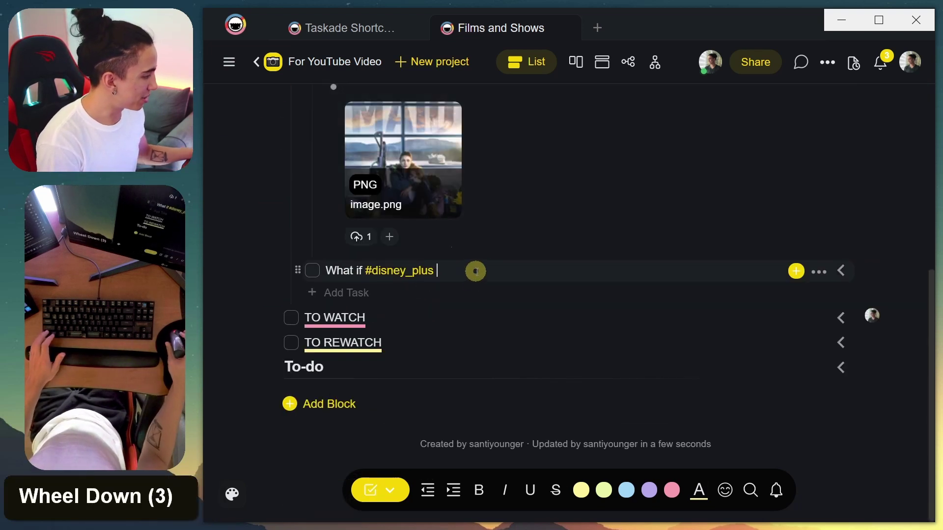
{"action": "key", "text": "ctrl+Down"}
{"action": "scroll", "coordinate": [477, 273], "scroll_direction": "up", "scroll_amount": 2}
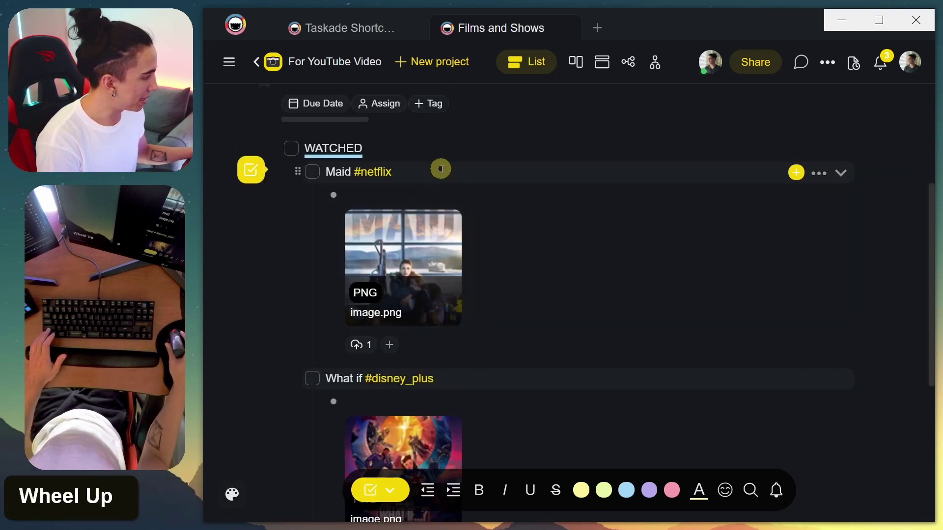
Try to move the unfolded Maid task down past What if and back up.
{"action": "key", "text": "ctrl+shift+Down"}
{"action": "key", "text": "ctrl+shift+Down"}
{"action": "key", "text": "ctrl+shift+Down"}
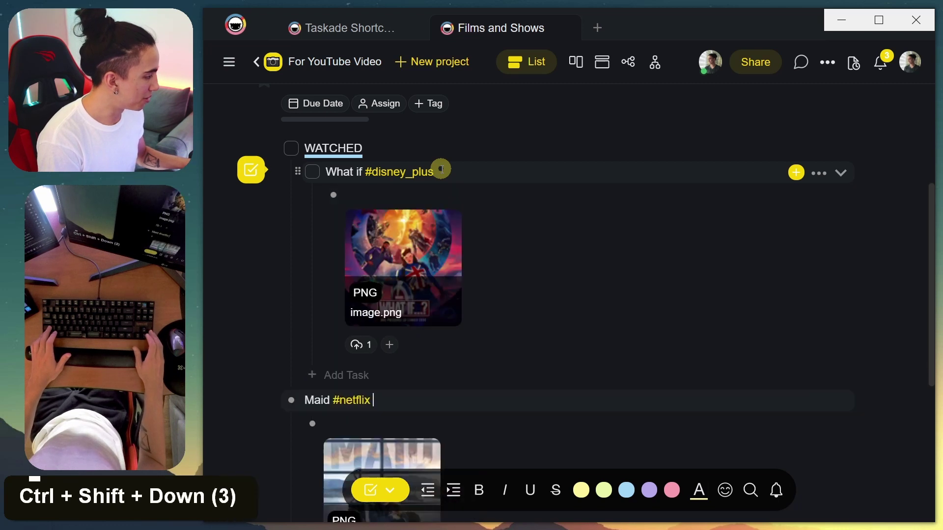
{"action": "key", "text": "ctrl+shift+Up"}
{"action": "key", "text": "ctrl+shift+Up"}
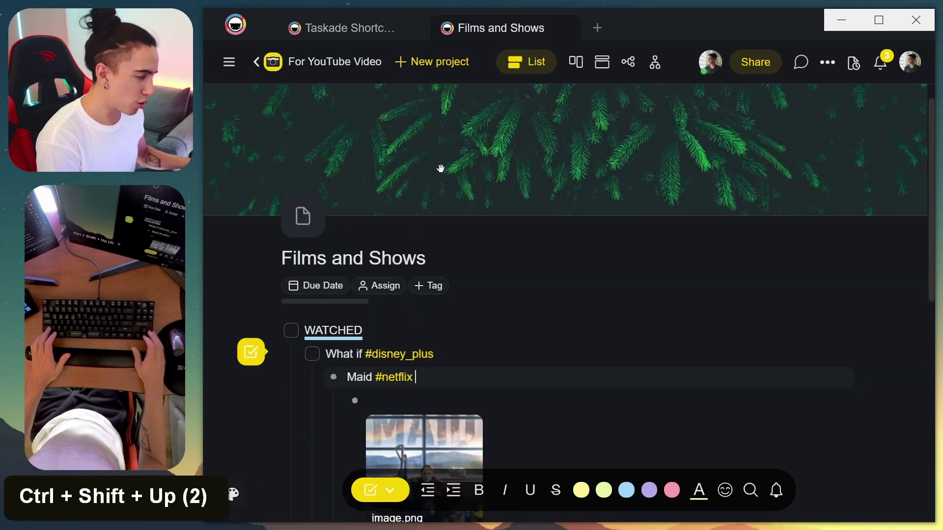
{"action": "scroll", "coordinate": [440, 169], "scroll_direction": "down", "scroll_amount": 3}
{"action": "scroll", "coordinate": [444, 167], "scroll_direction": "up", "scroll_amount": 1}
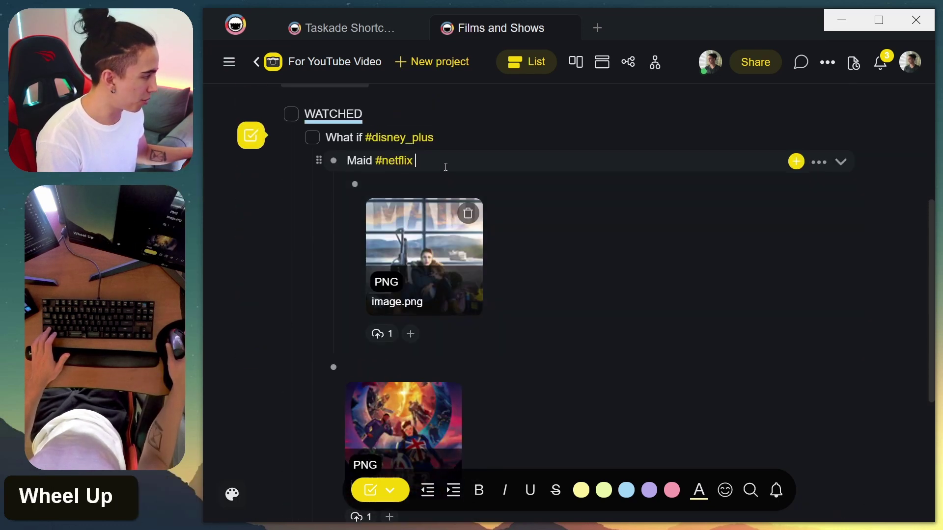
Fold the Maid task nested under What if, and undo the moves made to Maid.
{"action": "key", "text": "Down"}
{"action": "key", "text": "ctrl+Up"}
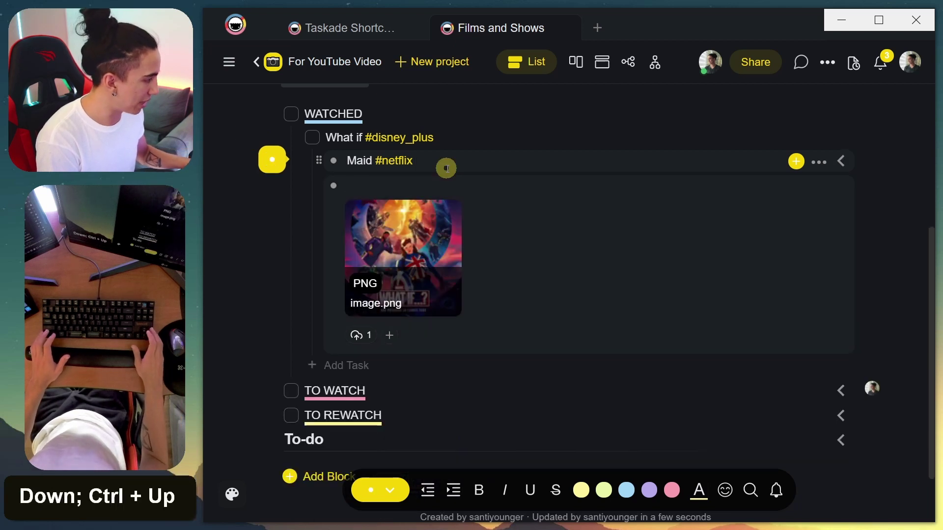
{"action": "key", "text": "Up"}
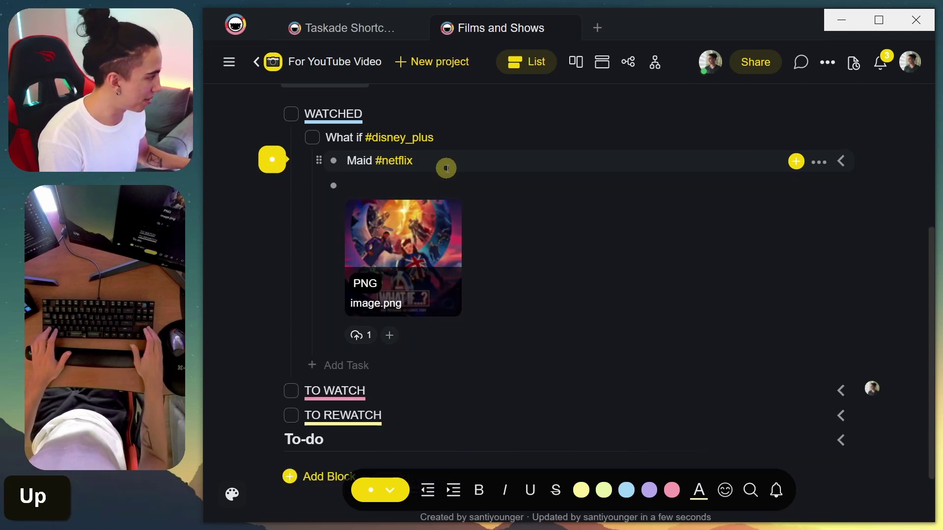
{"action": "key", "text": "ctrl+z"}
{"action": "key", "text": "ctrl+z"}
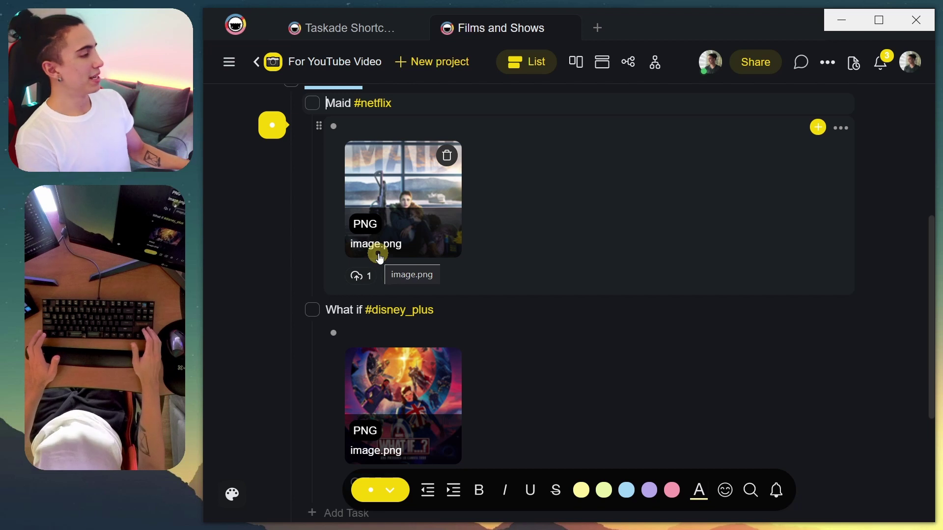
Fold both tasks under WATCHED and move Maid below What if.
{"action": "key", "text": "ctrl+Up"}
{"action": "key", "text": "Down"}
{"action": "key", "text": "ctrl+Up"}
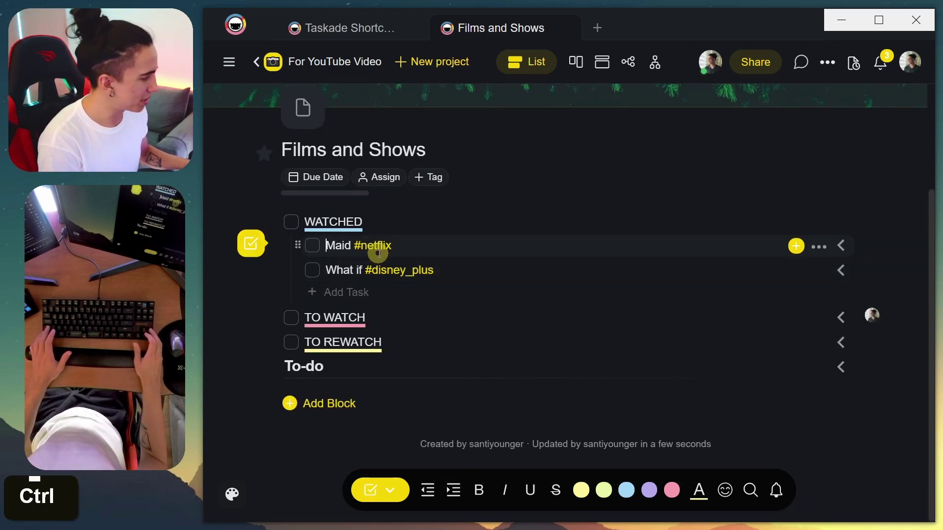
{"action": "key", "text": "ctrl+shift+Up"}
{"action": "key", "text": "ctrl+shift+Down"}
{"action": "key", "text": "ctrl+shift+Up"}
{"action": "key", "text": "ctrl+shift+Down"}
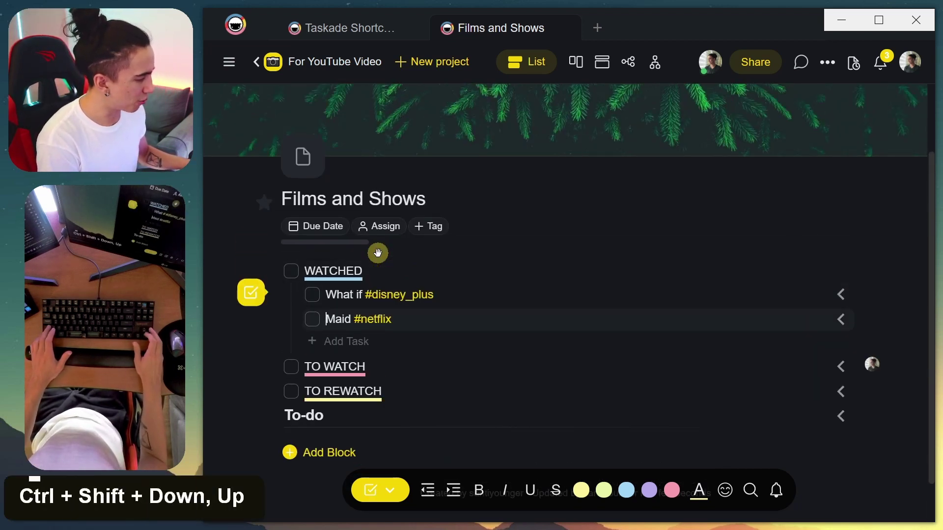
Fold the WATCHED section and shift it up and down among the other sections, ending below TO REWATCH.
{"action": "key", "text": "Up"}
{"action": "key", "text": "Up"}
{"action": "key", "text": "ctrl+Up"}
{"action": "key", "text": "ctrl+shift+Down"}
{"action": "key", "text": "ctrl+shift+Up"}
{"action": "key", "text": "ctrl+shift+Down"}
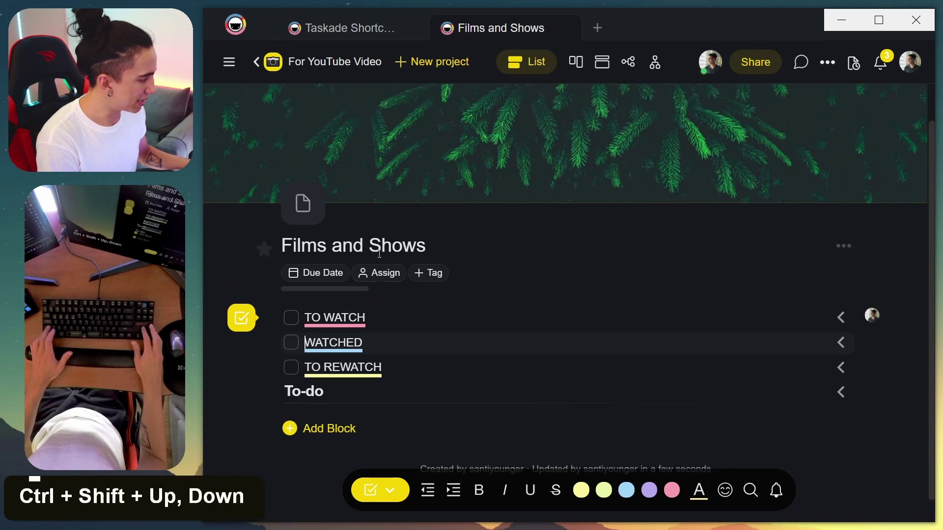
{"action": "key", "text": "ctrl+shift+Down"}
{"action": "key", "text": "ctrl+shift+Up"}
{"action": "key", "text": "ctrl+shift+Down"}
{"action": "key", "text": "ctrl+shift+Down"}
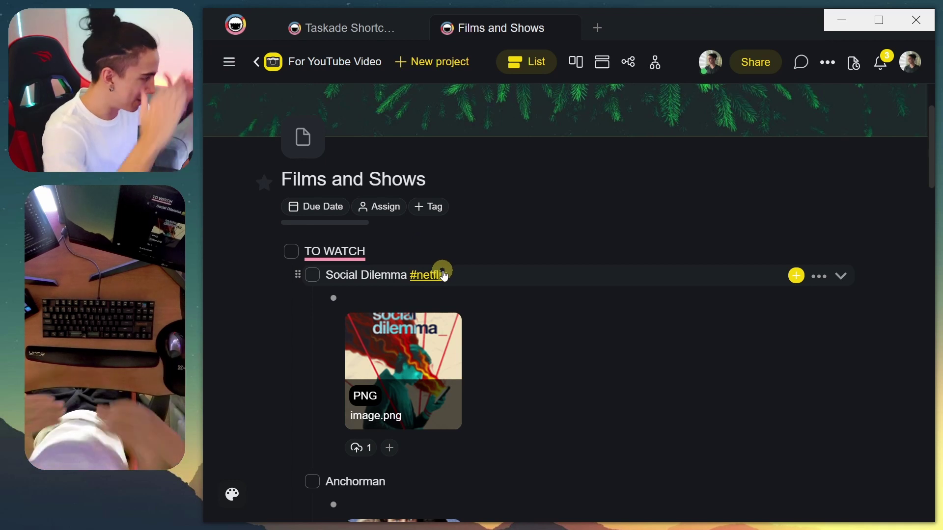
Switch the Films and Shows project to Board view.
{"action": "left_click", "coordinate": [571, 67]}
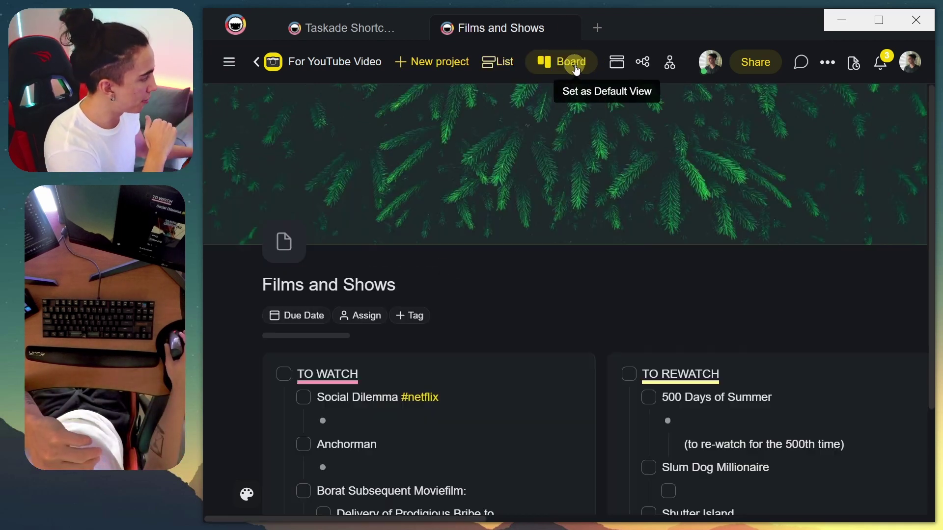
Switch the Films and Shows project back to List view.
{"action": "scroll", "coordinate": [536, 329], "scroll_direction": "down", "scroll_amount": 2}
{"action": "scroll", "coordinate": [557, 299], "scroll_direction": "up", "scroll_amount": 3}
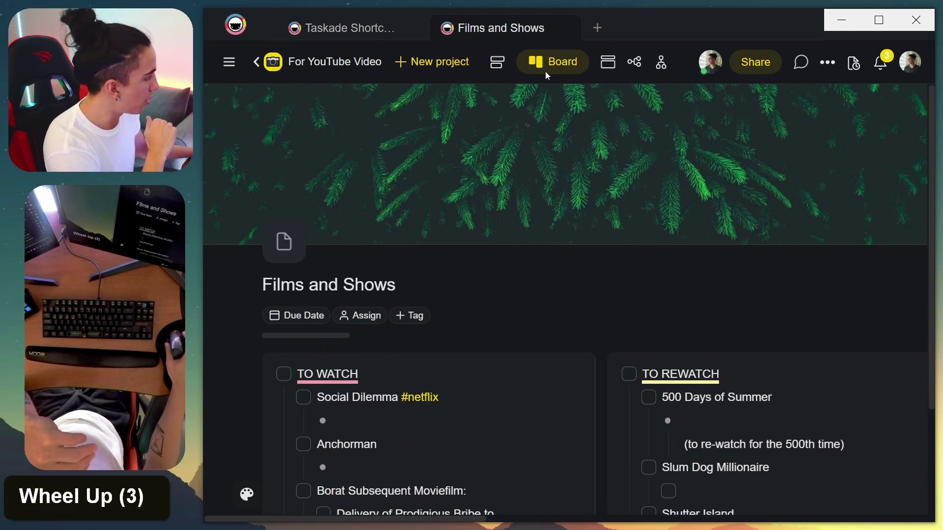
{"action": "left_click", "coordinate": [497, 62]}
{"action": "scroll", "coordinate": [467, 410], "scroll_direction": "down", "scroll_amount": 2}
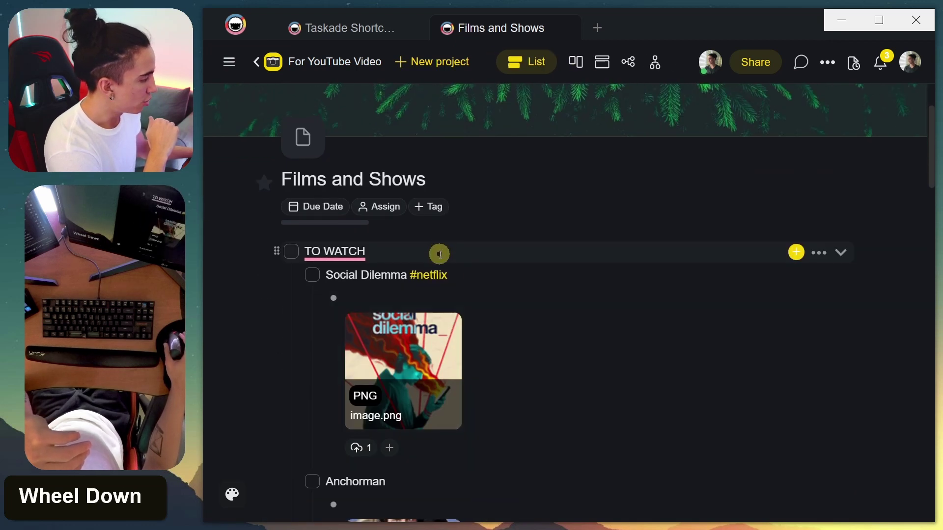
Filter the project by the #netflix tag on Social Dilemma, then replace that filter with the #disney_plus tag on What if.
{"action": "left_click", "coordinate": [431, 276]}
{"action": "scroll", "coordinate": [393, 295], "scroll_direction": "down", "scroll_amount": 2}
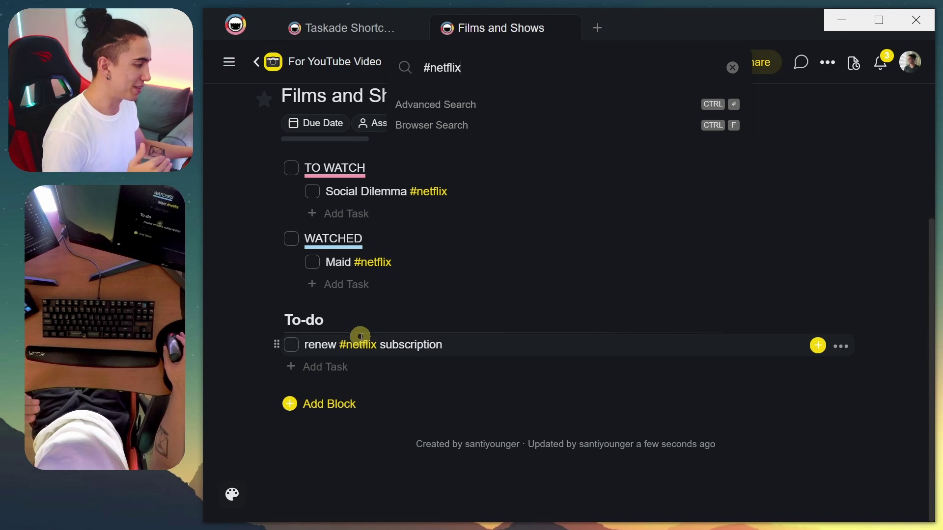
{"action": "left_click", "coordinate": [732, 68]}
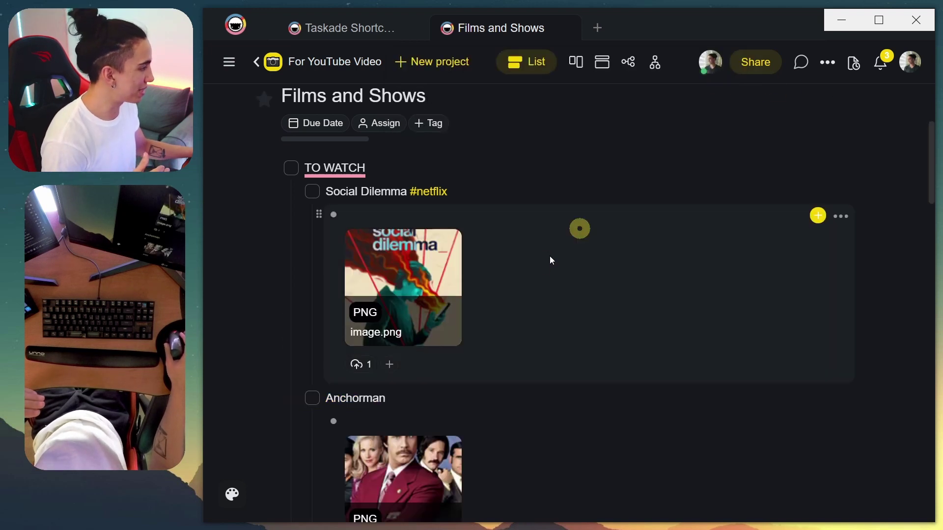
{"action": "scroll", "coordinate": [500, 296], "scroll_direction": "down", "scroll_amount": 12}
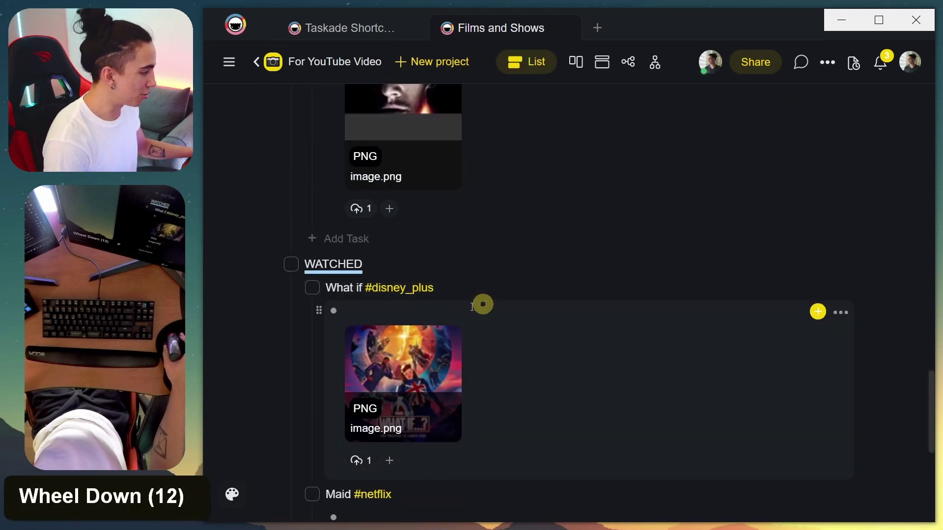
{"action": "left_click", "coordinate": [421, 296]}
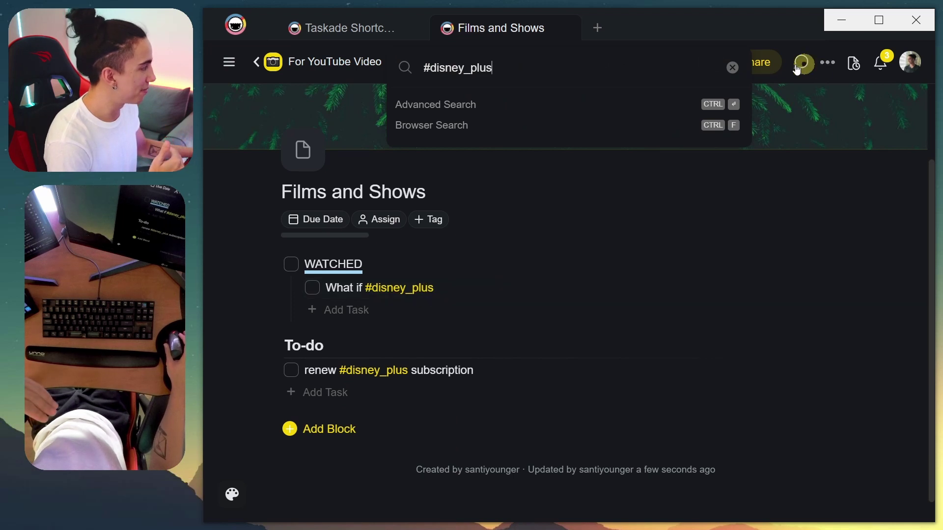
Replace the filter text with renew, check both subscription tasks under To-do, and clear the filter.
{"action": "left_click", "coordinate": [662, 59]}
{"action": "key", "text": "ctrl+a"}
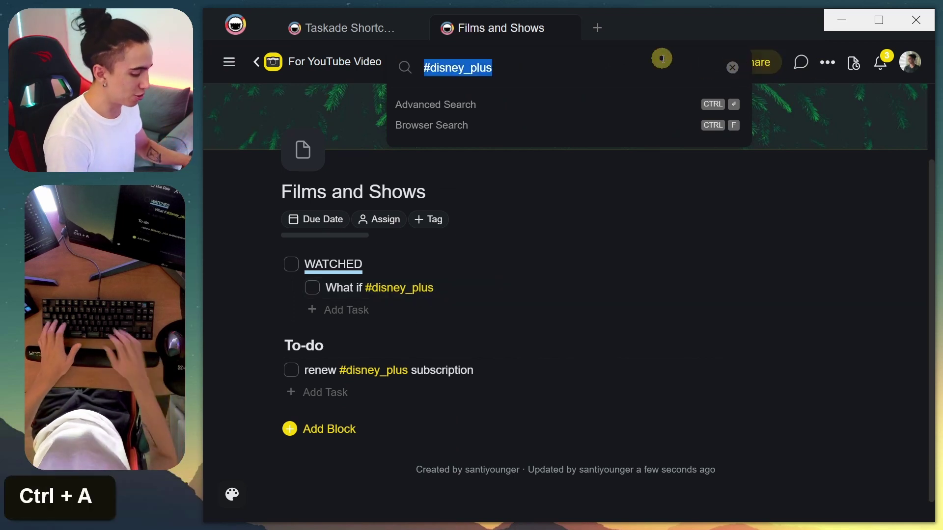
{"action": "type", "text": "renew"}
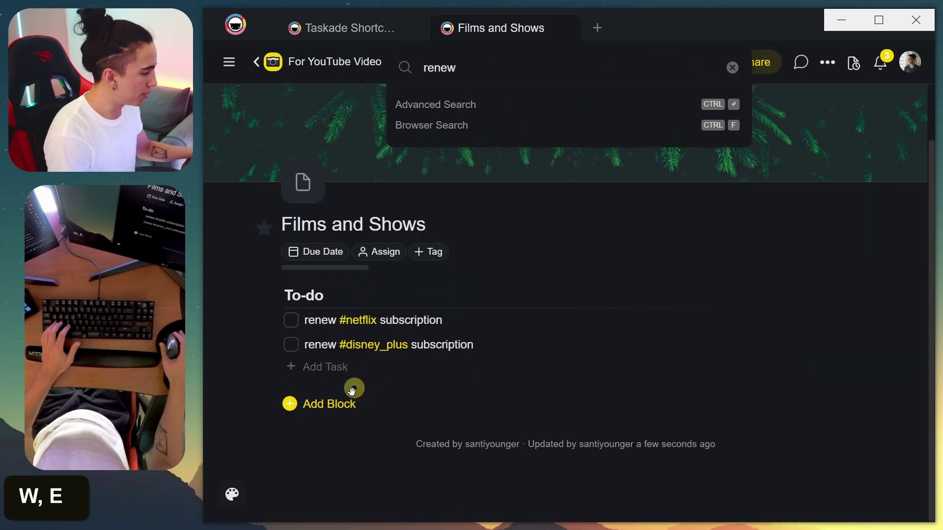
{"action": "double_click", "coordinate": [326, 321]}
{"action": "left_click", "coordinate": [326, 348]}
{"action": "double_click", "coordinate": [326, 348]}
{"action": "left_click", "coordinate": [493, 344]}
{"action": "left_click", "coordinate": [734, 68]}
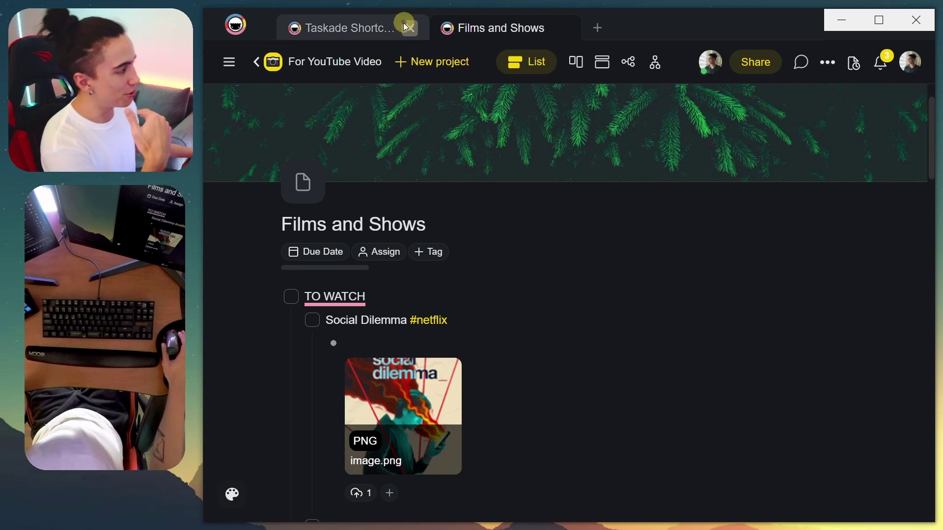
Go to the Taskade Shortcuts project and filter its shortcut list by the #YOUTUBE tag.
{"action": "left_click", "coordinate": [370, 37]}
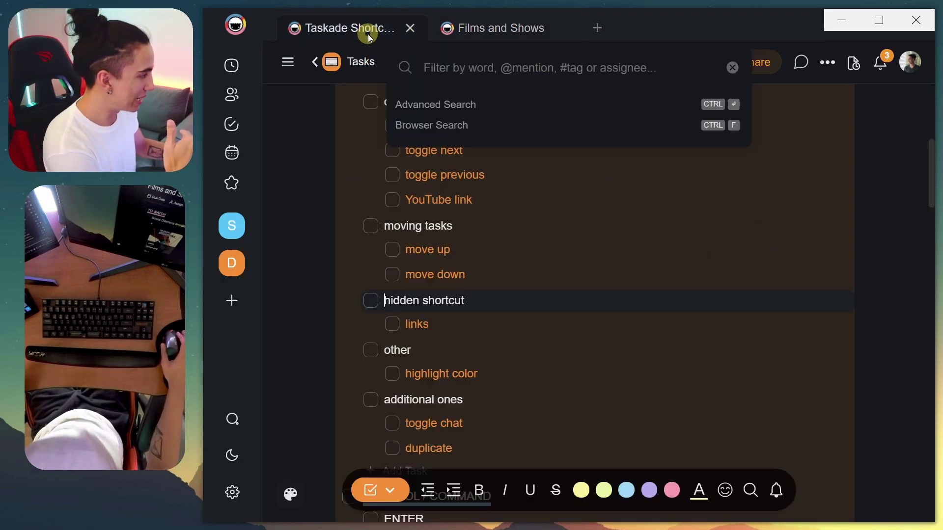
{"action": "scroll", "coordinate": [426, 317], "scroll_direction": "down", "scroll_amount": 6}
{"action": "scroll", "coordinate": [570, 320], "scroll_direction": "down", "scroll_amount": 5}
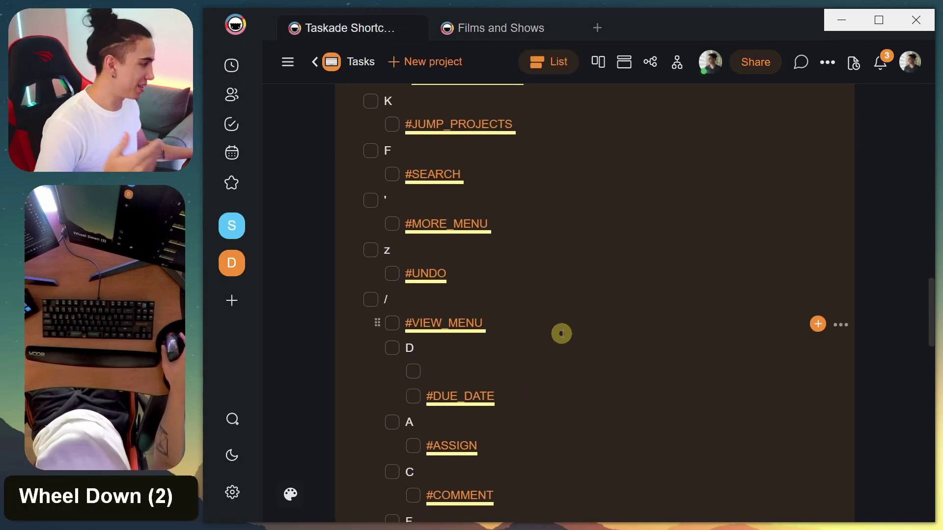
{"action": "scroll", "coordinate": [553, 362], "scroll_direction": "up", "scroll_amount": 1}
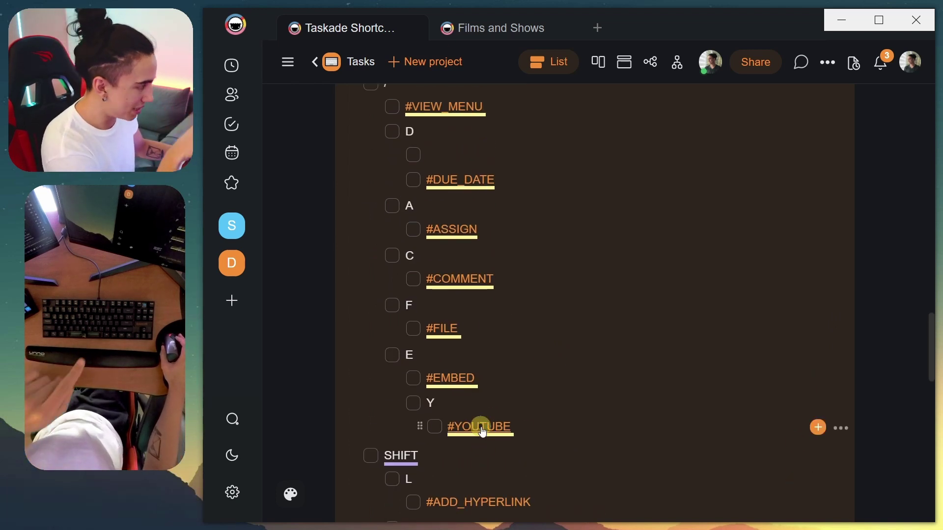
{"action": "scroll", "coordinate": [482, 431], "scroll_direction": "down", "scroll_amount": 2}
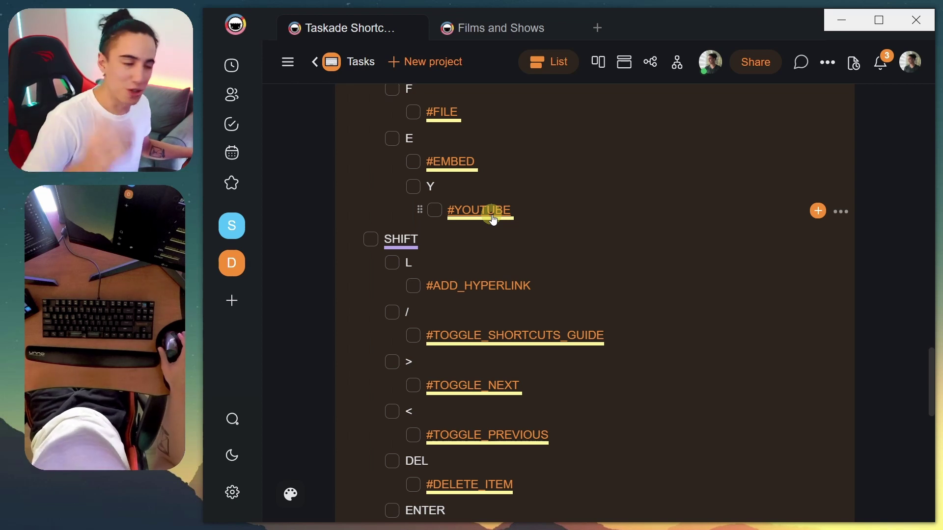
{"action": "left_click", "coordinate": [483, 209]}
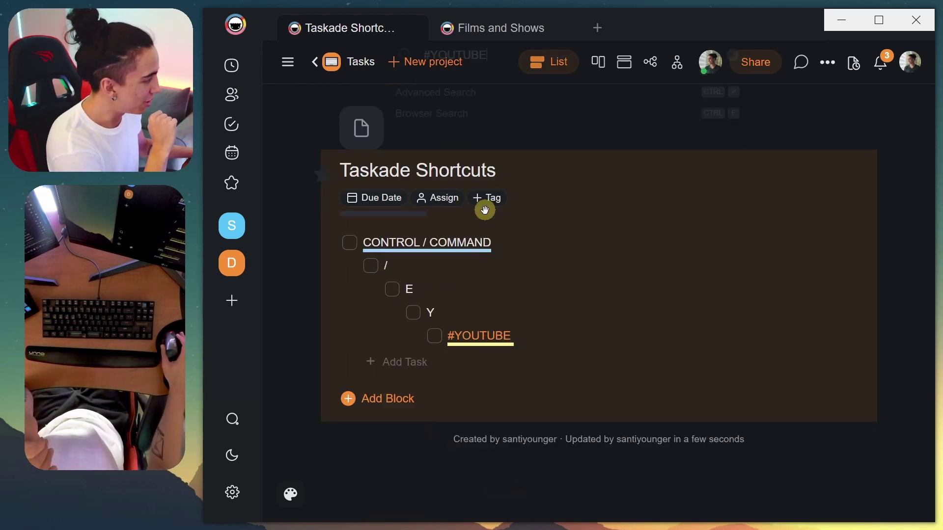
Trace the shortcut sequence for #YOUTUBE from CONTROL / COMMAND through /, E and Y in the filtered list.
{"action": "left_click", "coordinate": [407, 241]}
{"action": "triple_click", "coordinate": [400, 243]}
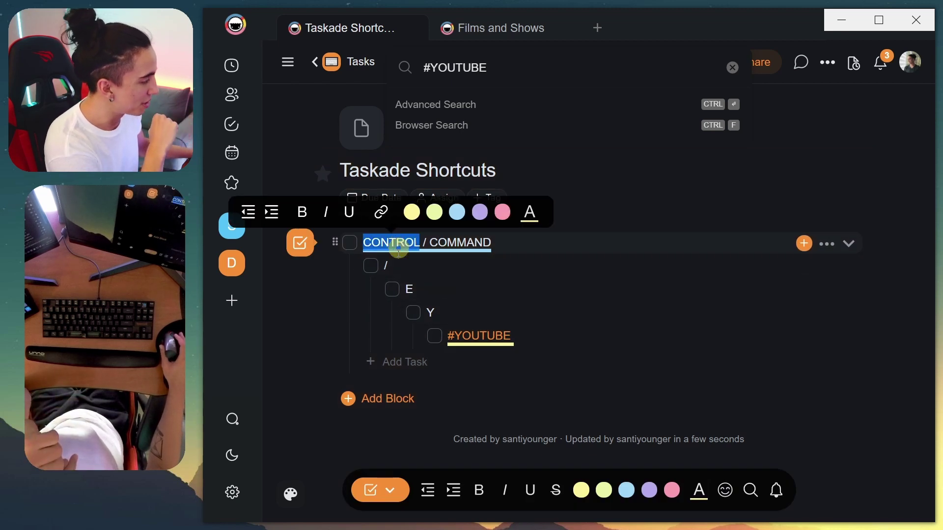
{"action": "left_click", "coordinate": [403, 269]}
{"action": "left_click", "coordinate": [423, 293]}
{"action": "left_click", "coordinate": [435, 312]}
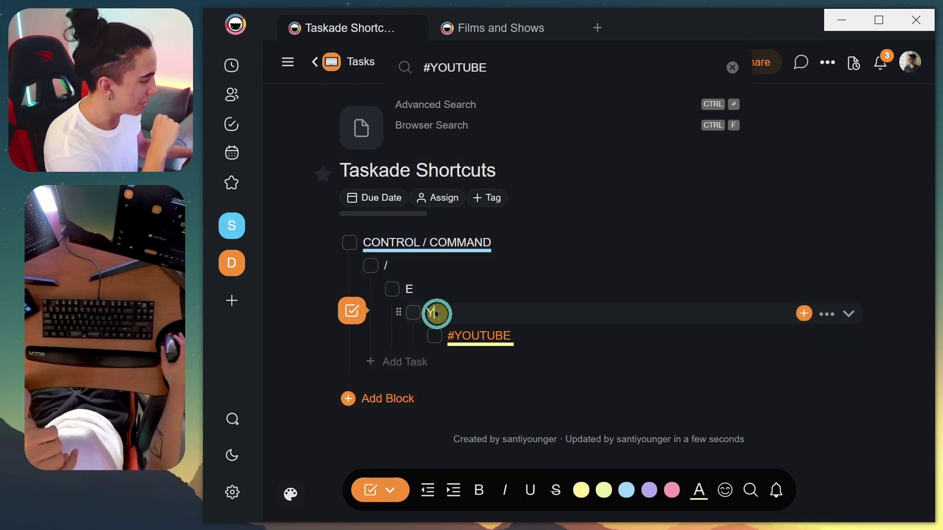
{"action": "left_click", "coordinate": [491, 337]}
Add an empty task below #YOUTUBE, call up the YouTube embed from its add-on menu, and dismiss it.
{"action": "key", "text": "Return"}
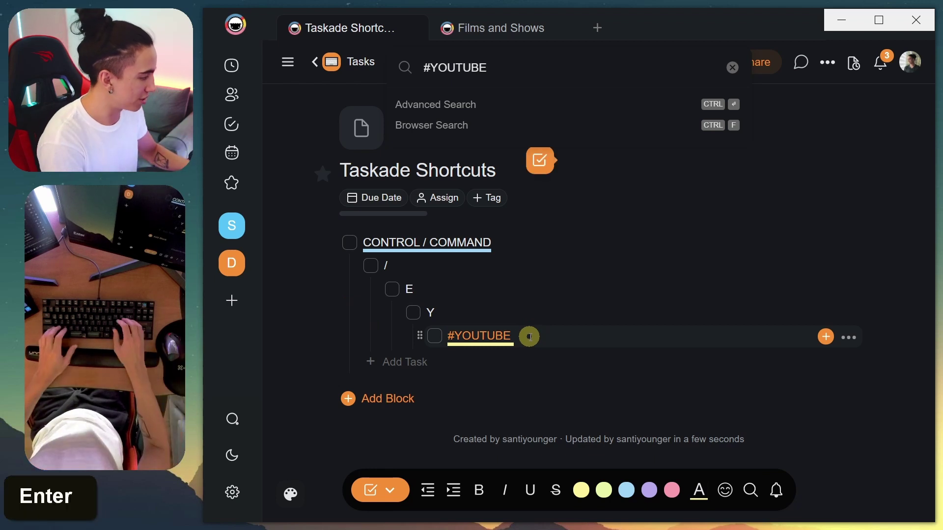
{"action": "key", "text": "ctrl+slash"}
{"action": "key", "text": "e"}
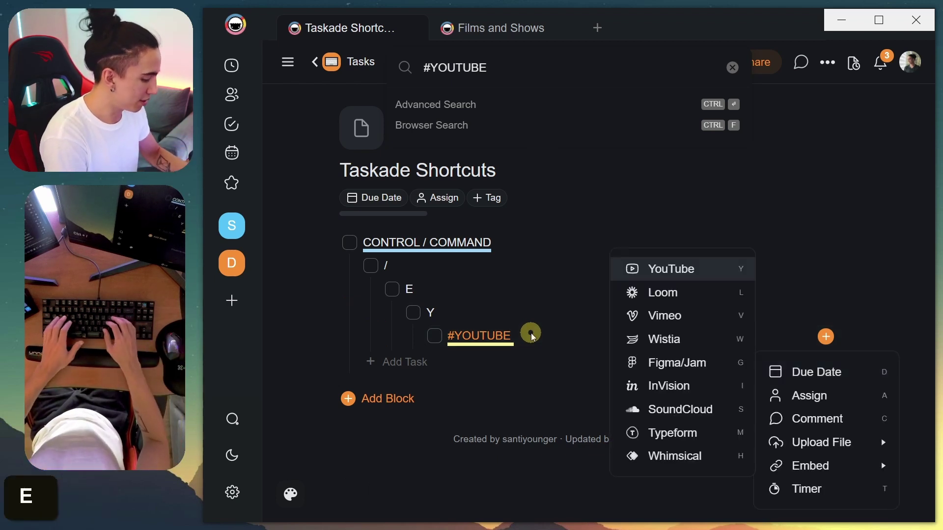
{"action": "key", "text": "y"}
{"action": "key", "text": "Escape"}
{"action": "key", "text": "Caps_Lock"}
Filter the shortcut list by the #SEARCH tag under F and remove that filter again.
{"action": "scroll", "coordinate": [476, 359], "scroll_direction": "down", "scroll_amount": 8}
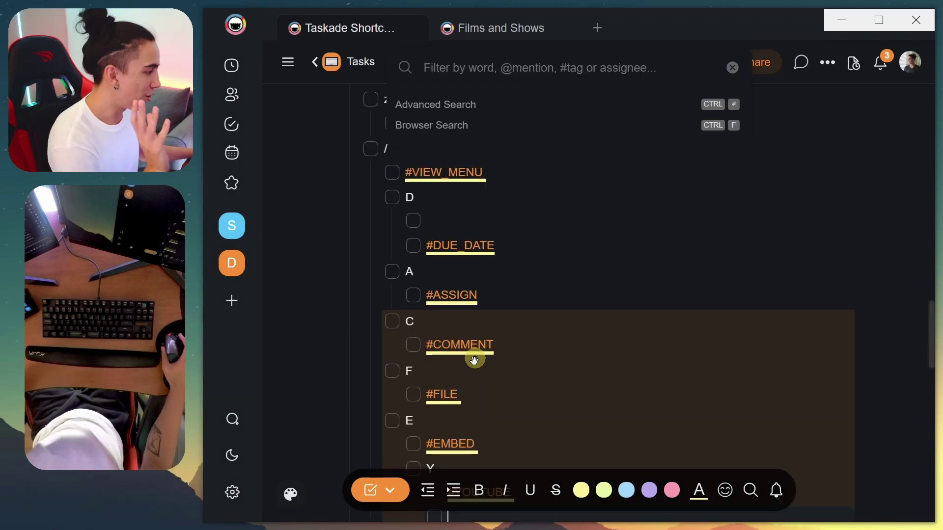
{"action": "scroll", "coordinate": [472, 366], "scroll_direction": "up", "scroll_amount": 1}
{"action": "scroll", "coordinate": [472, 370], "scroll_direction": "down", "scroll_amount": 2}
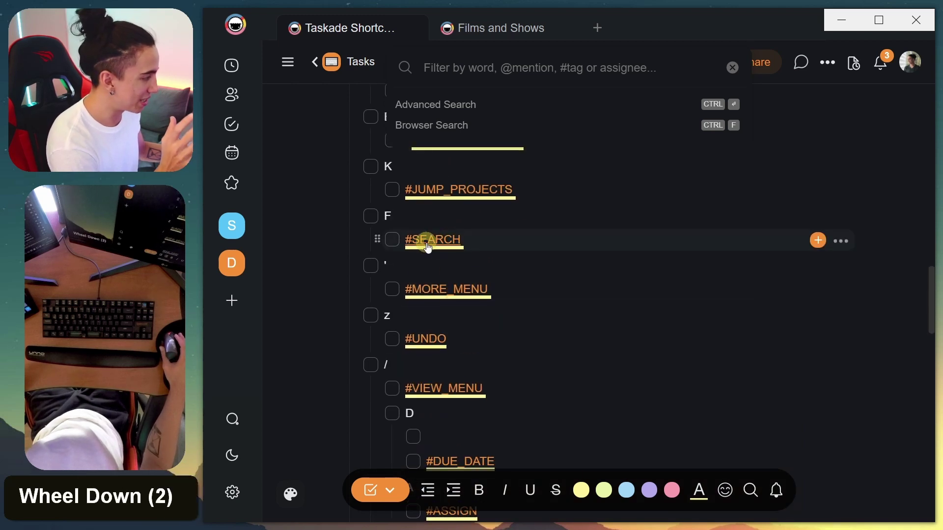
{"action": "left_click", "coordinate": [442, 241]}
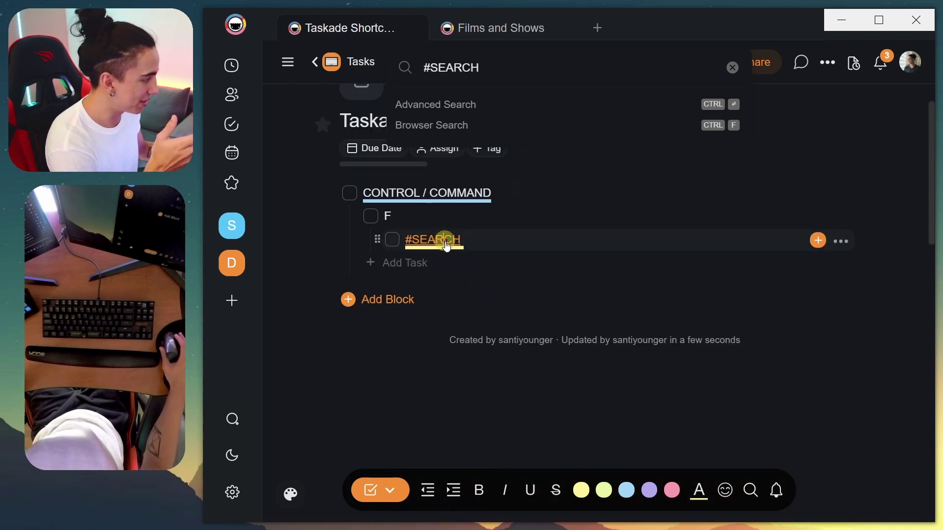
{"action": "left_click", "coordinate": [430, 241]}
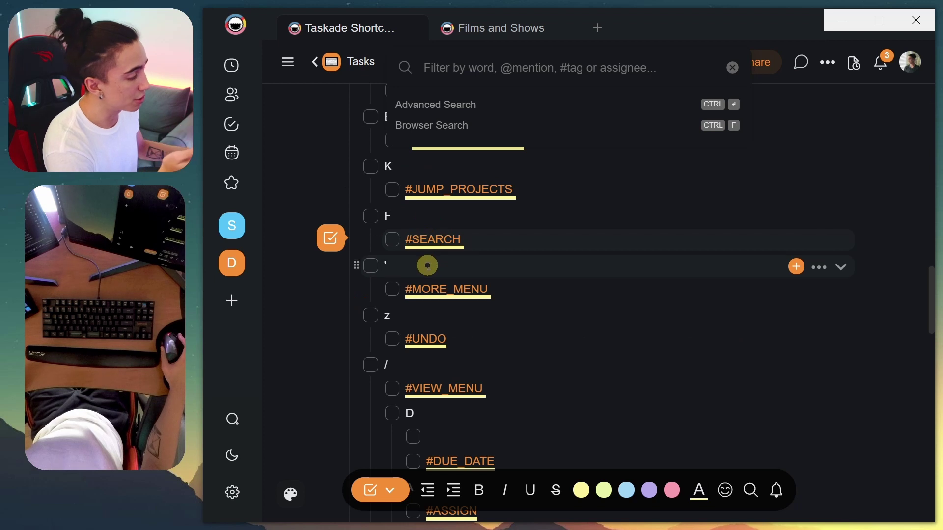
Filter the list by #TOGGLE_PREVIOUS, trace its CONTROL / COMMAND, SHIFT and < sequence, and close the filter.
{"action": "scroll", "coordinate": [452, 290], "scroll_direction": "down", "scroll_amount": 3}
{"action": "left_click", "coordinate": [474, 309]}
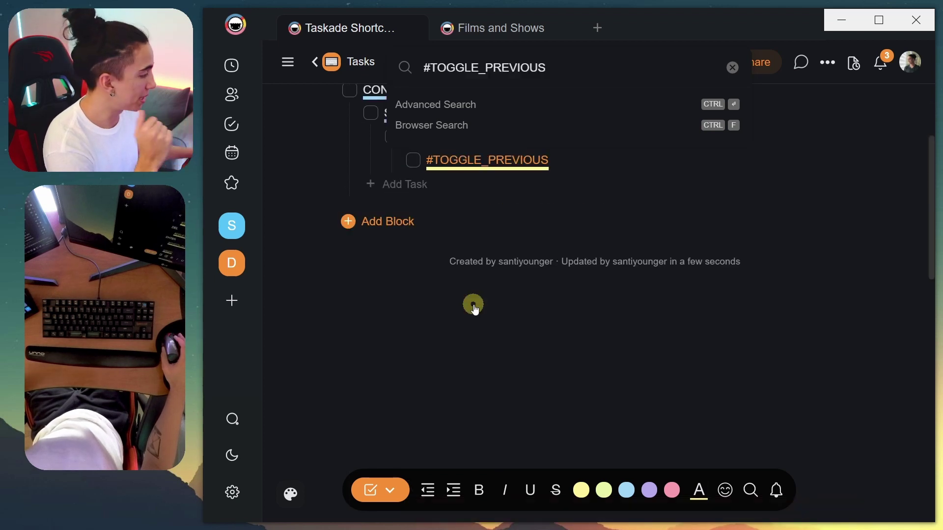
{"action": "scroll", "coordinate": [457, 254], "scroll_direction": "up", "scroll_amount": 2}
{"action": "left_click", "coordinate": [399, 239]}
{"action": "left_click_drag", "start_coordinate": [392, 266], "coordinate": [413, 286]}
{"action": "left_click", "coordinate": [421, 289]}
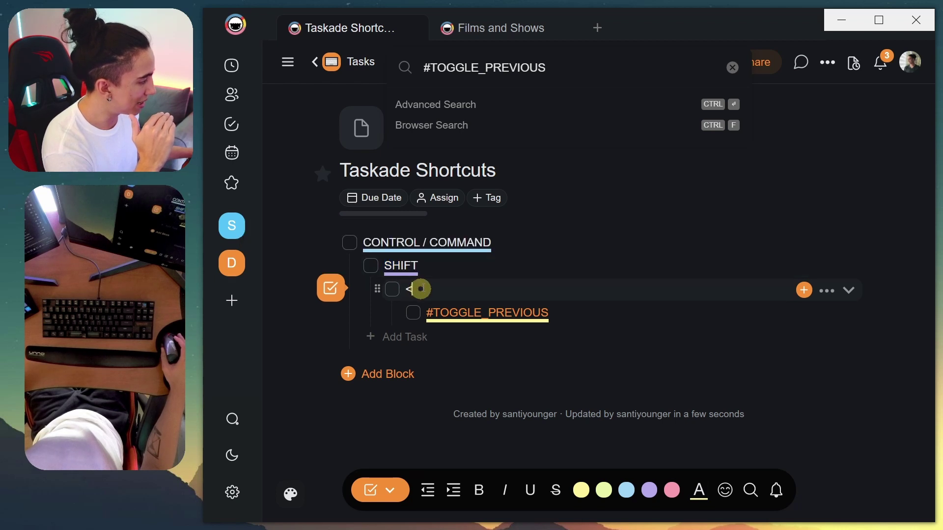
{"action": "left_click", "coordinate": [481, 325]}
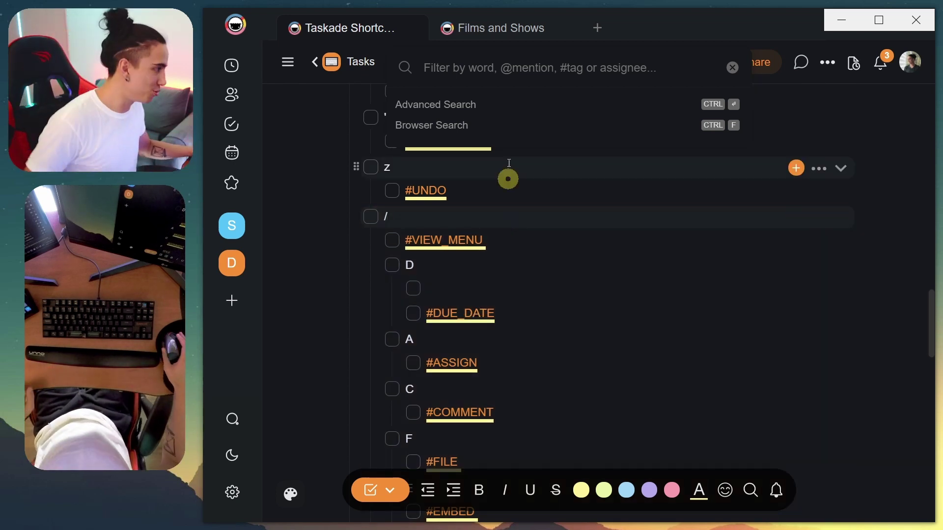
{"action": "key", "text": "Escape"}
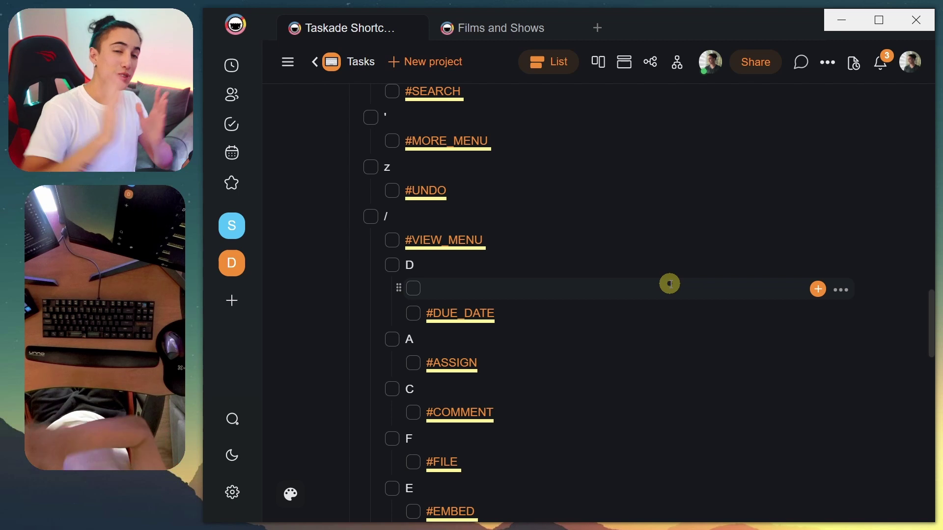
Try the [[ link shortcut at the end of the favorite shortcuts task and remove the inserted brackets.
{"action": "scroll", "coordinate": [670, 283], "scroll_direction": "up", "scroll_amount": 17}
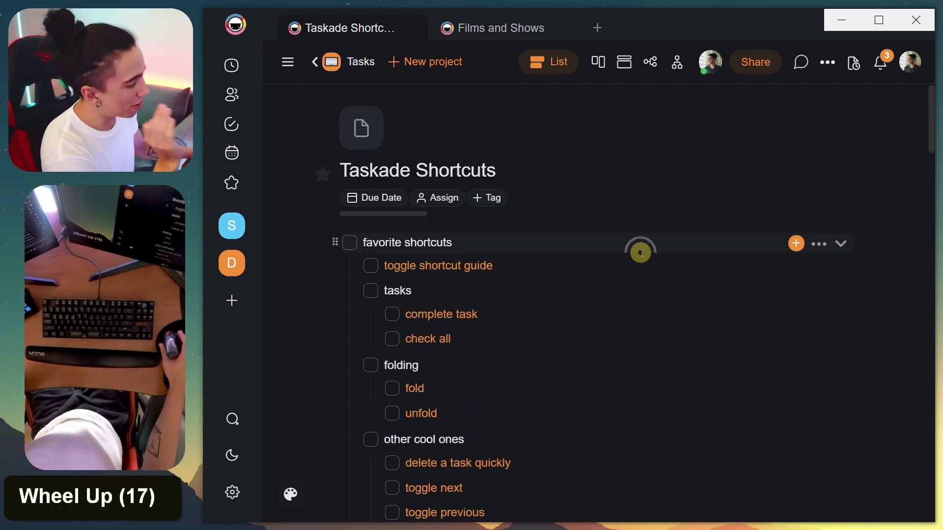
{"action": "left_click", "coordinate": [577, 249]}
{"action": "type", "text": "[["}
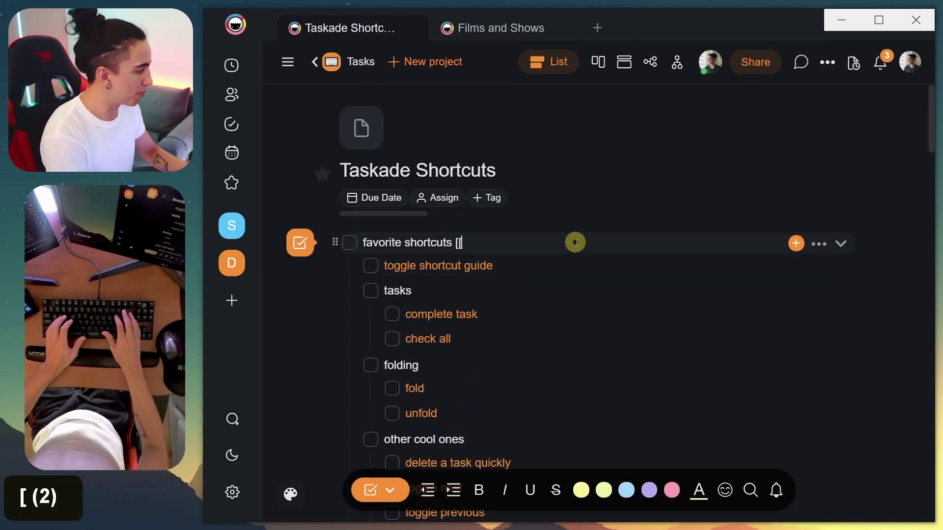
{"action": "key", "text": "ctrl+z"}
{"action": "key", "text": "BackSpace"}
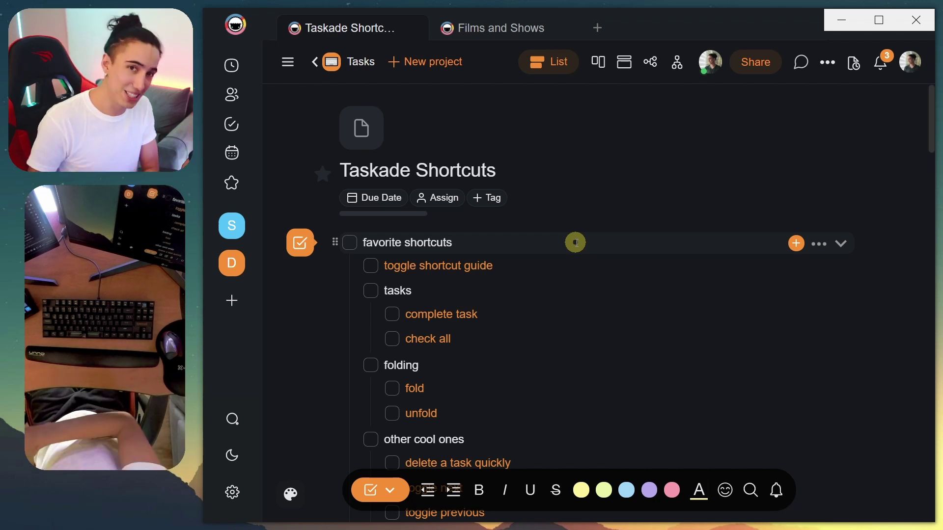
Enlarge the display of the Taskade Shortcuts project by one zoom level.
{"action": "scroll", "coordinate": [590, 270], "scroll_direction": "down", "scroll_amount": 2}
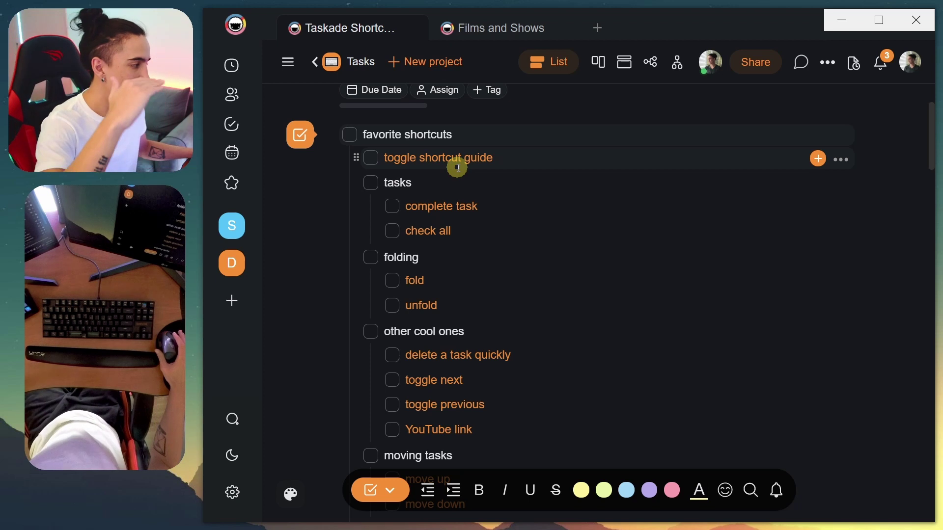
{"action": "key", "text": "ctrl+shift+equal"}
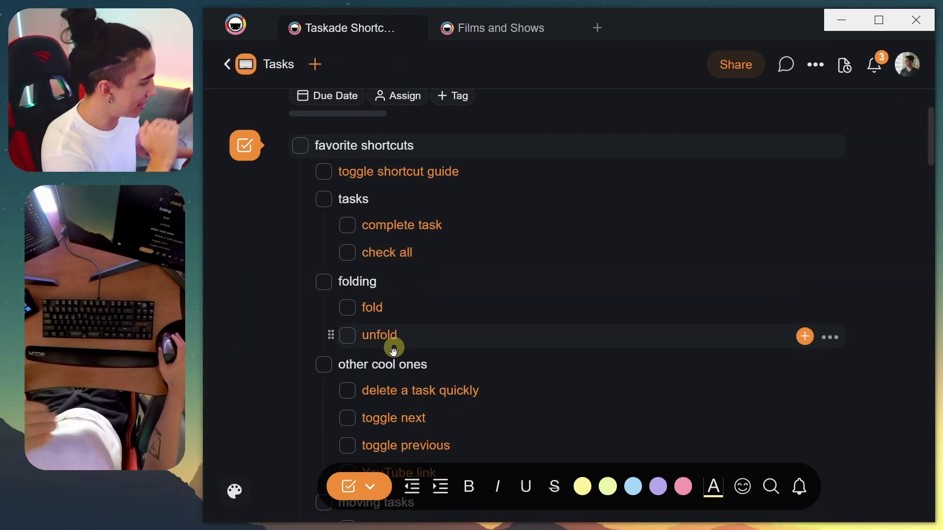
{"action": "scroll", "coordinate": [394, 359], "scroll_direction": "down", "scroll_amount": 1}
{"action": "scroll", "coordinate": [413, 341], "scroll_direction": "up", "scroll_amount": 2}
{"action": "scroll", "coordinate": [388, 369], "scroll_direction": "down", "scroll_amount": 1}
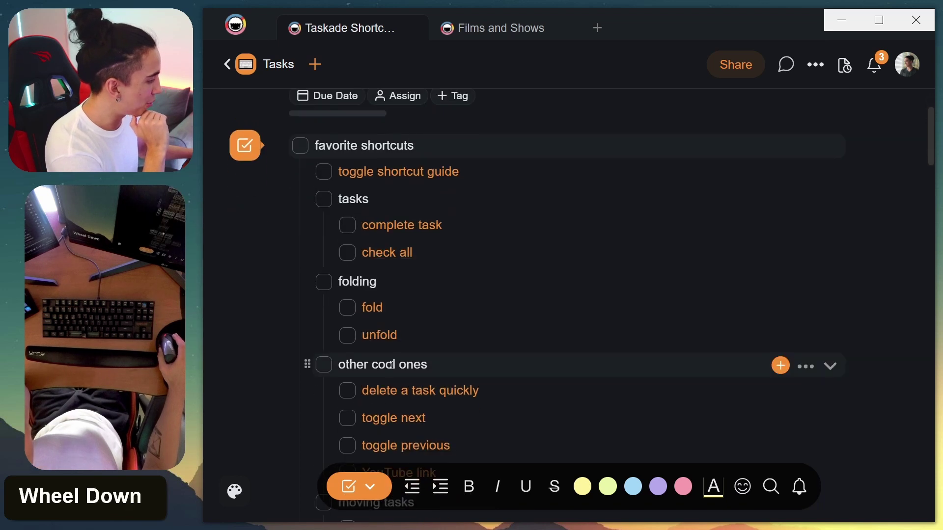
Follow the delete a task quickly link under other cool ones and filter the project by #DELETE_ITEM.
{"action": "scroll", "coordinate": [421, 391], "scroll_direction": "down", "scroll_amount": 1}
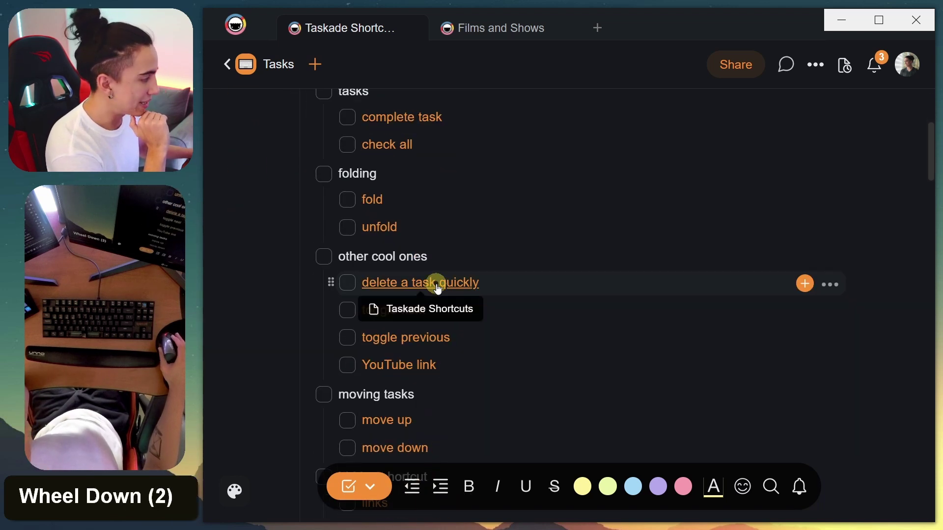
{"action": "left_click", "coordinate": [437, 285]}
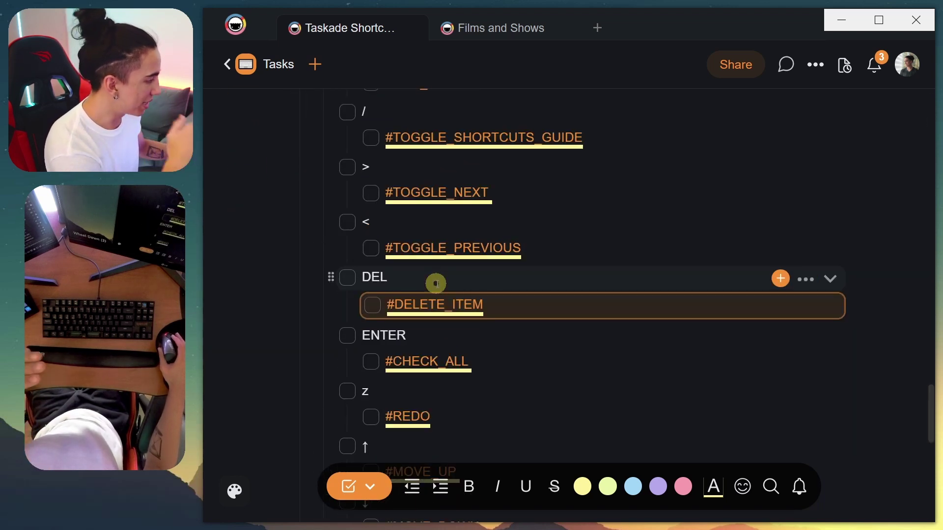
{"action": "left_click", "coordinate": [447, 308]}
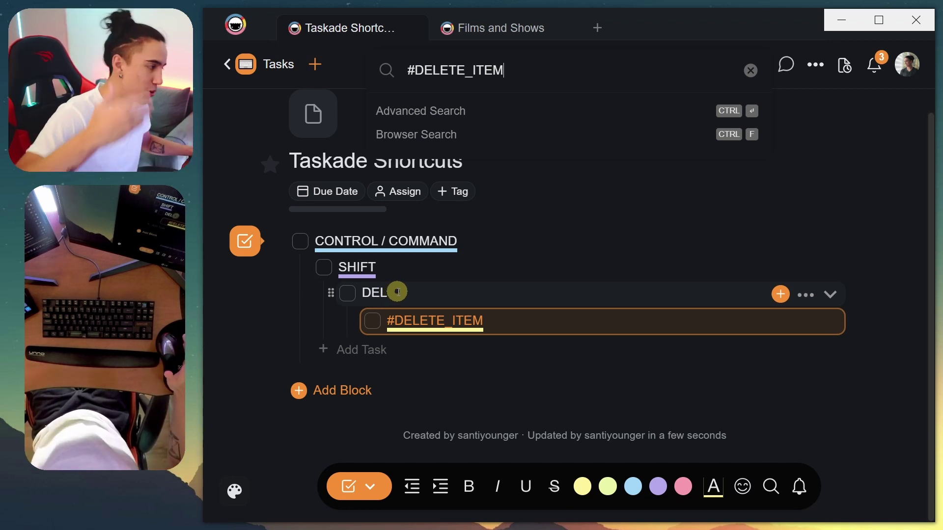
Clear the #DELETE_ITEM filter and follow the YouTube link entry under other cool ones.
{"action": "left_click", "coordinate": [755, 72]}
{"action": "scroll", "coordinate": [442, 320], "scroll_direction": "down", "scroll_amount": 3}
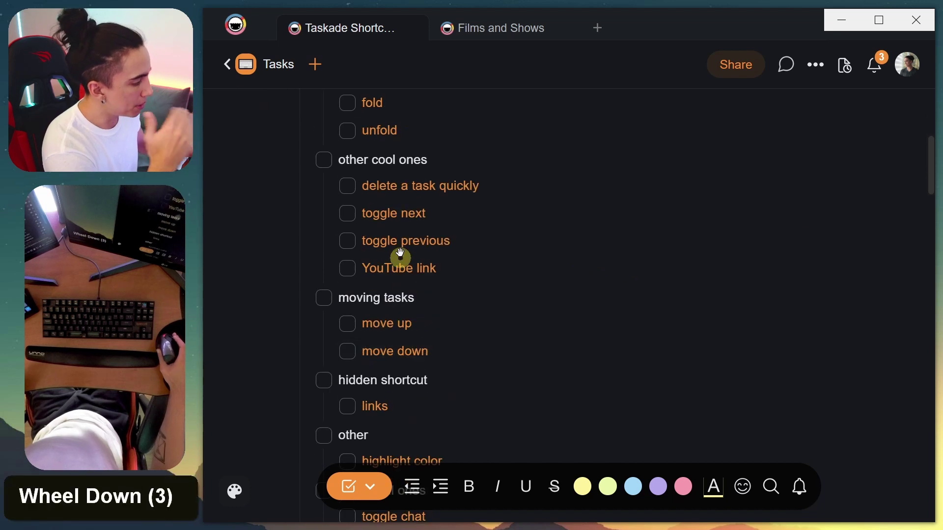
{"action": "scroll", "coordinate": [400, 267], "scroll_direction": "up", "scroll_amount": 4}
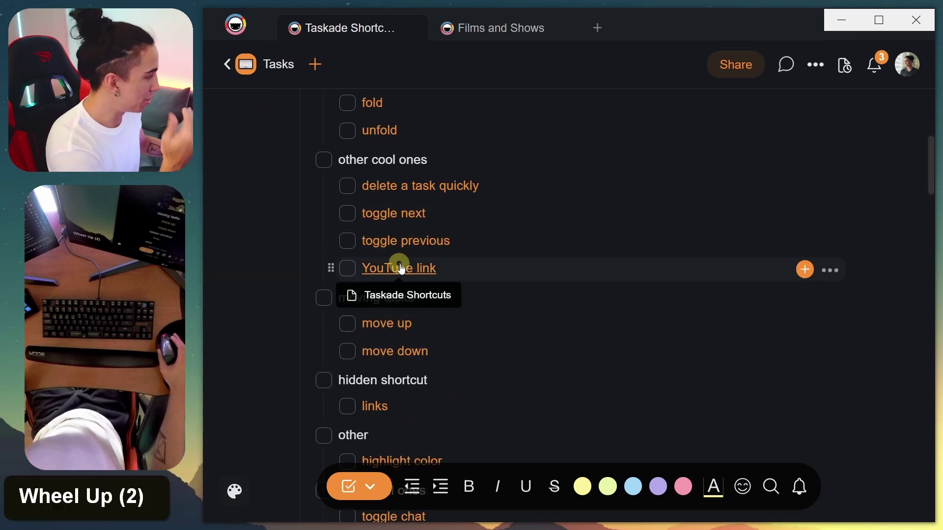
{"action": "left_click", "coordinate": [400, 268]}
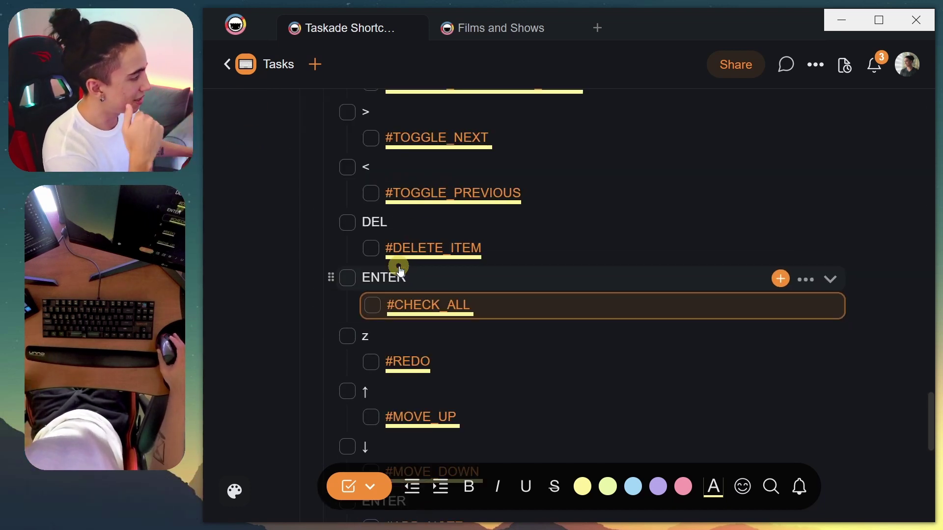
Switch to the Films and Shows project and open the example project in a new tab.
{"action": "left_click", "coordinate": [486, 28]}
{"action": "scroll", "coordinate": [478, 229], "scroll_direction": "down", "scroll_amount": 2}
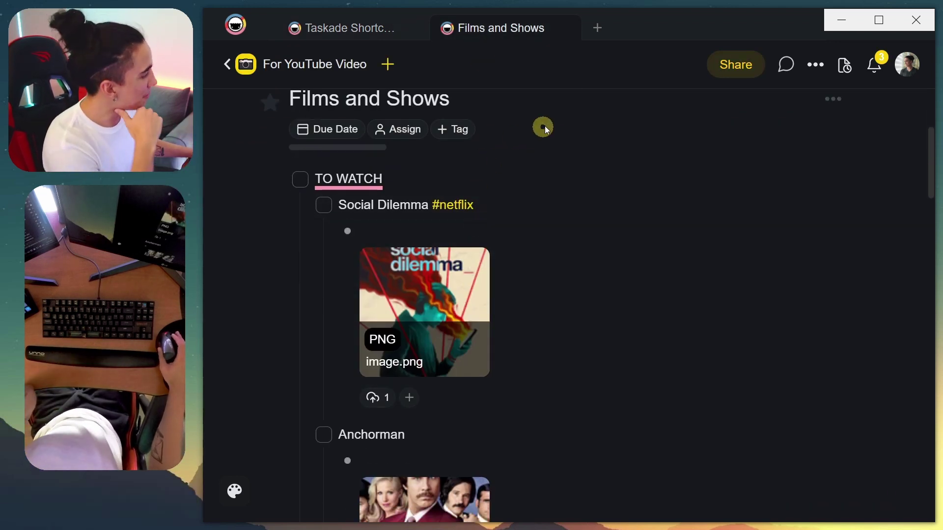
{"action": "left_click", "coordinate": [600, 28]}
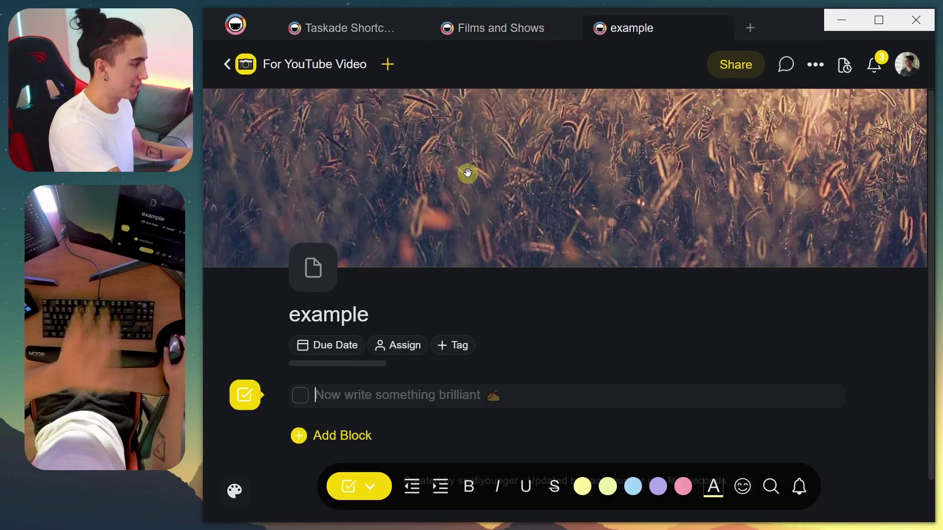
Copy the link of the 500 Days of Summer task under TO REWATCH in Films and Shows.
{"action": "left_click", "coordinate": [520, 30]}
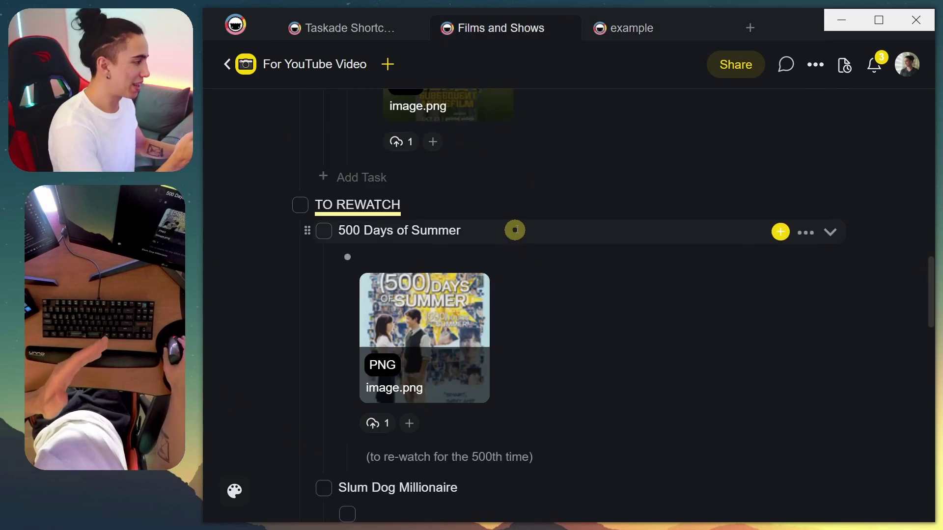
{"action": "left_click", "coordinate": [809, 234]}
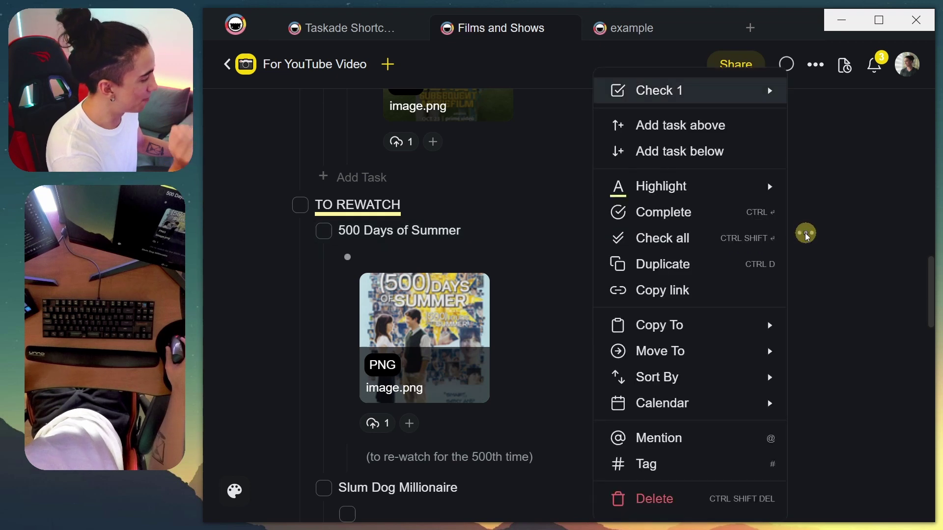
{"action": "left_click", "coordinate": [697, 291]}
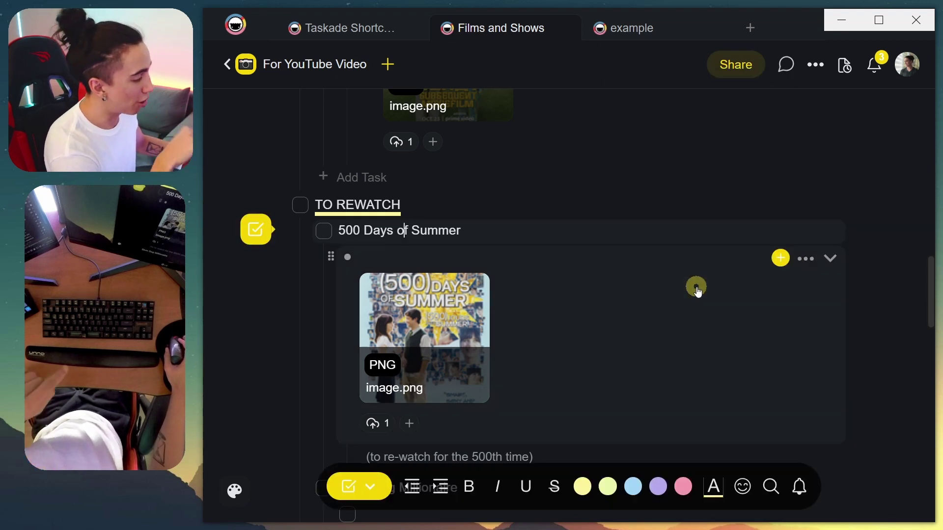
Test the copied link as a plain task in the example project, return and delete that task.
{"action": "left_click", "coordinate": [636, 27]}
{"action": "key", "text": "ctrl+v"}
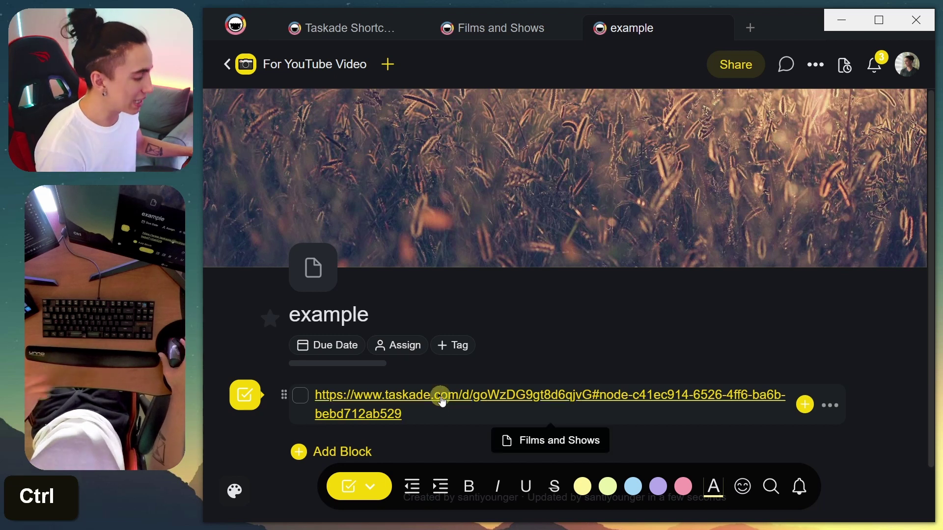
{"action": "left_click", "coordinate": [442, 399]}
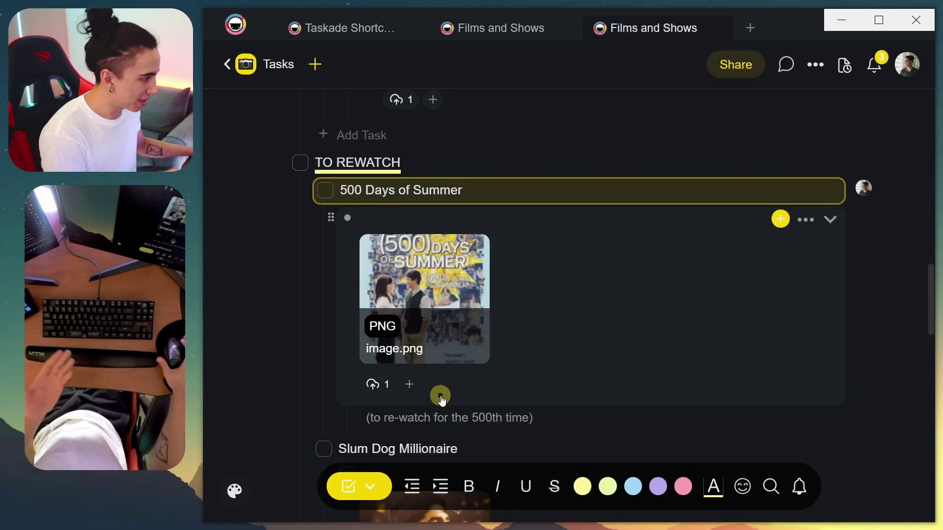
{"action": "key", "text": "alt+Left"}
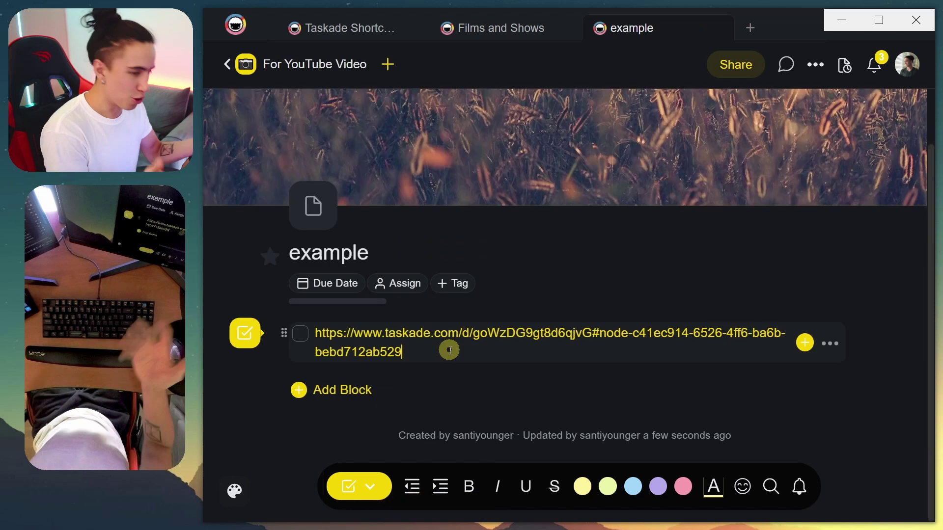
{"action": "key", "text": "ctrl+shift+BackSpace"}
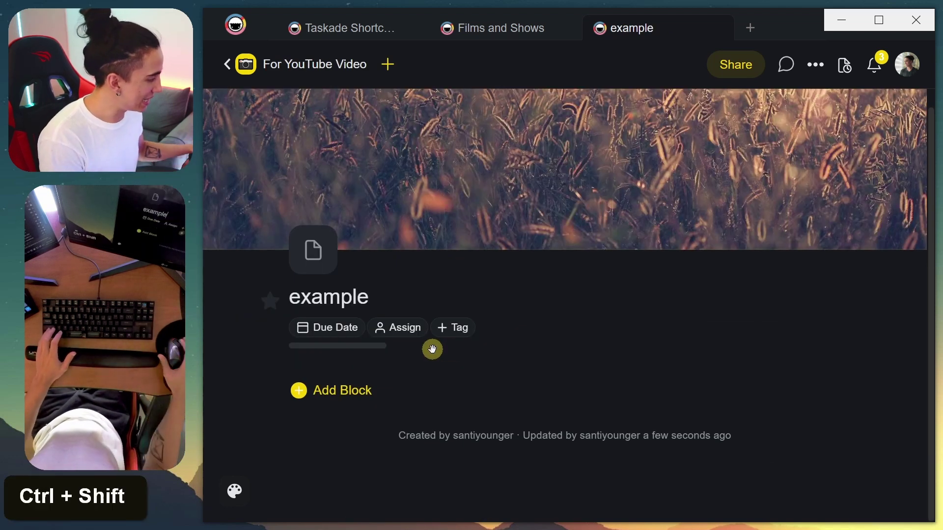
Add the task "check out 500 days of summer, one of my favorite films of all time" to the example project.
{"action": "key", "text": "Return"}
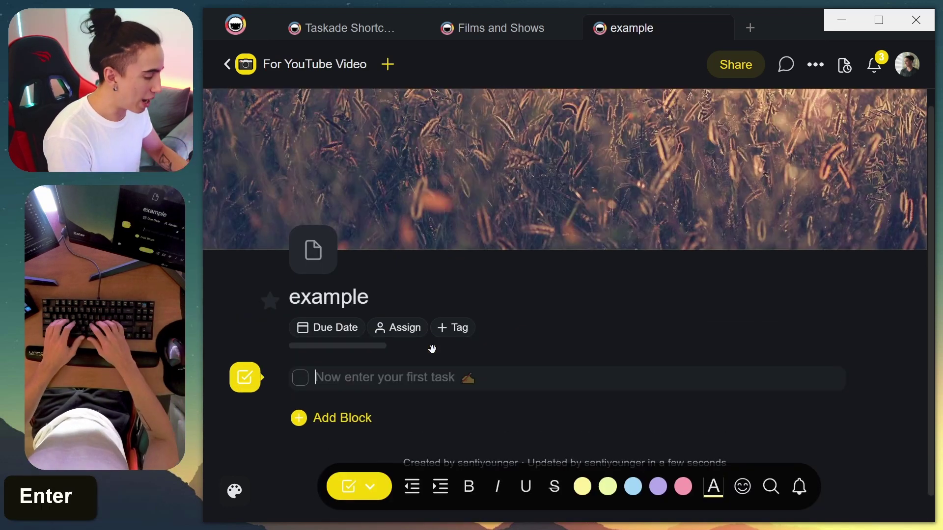
{"action": "type", "text": "check out 500 days of summer, one of my favorite films of all time"}
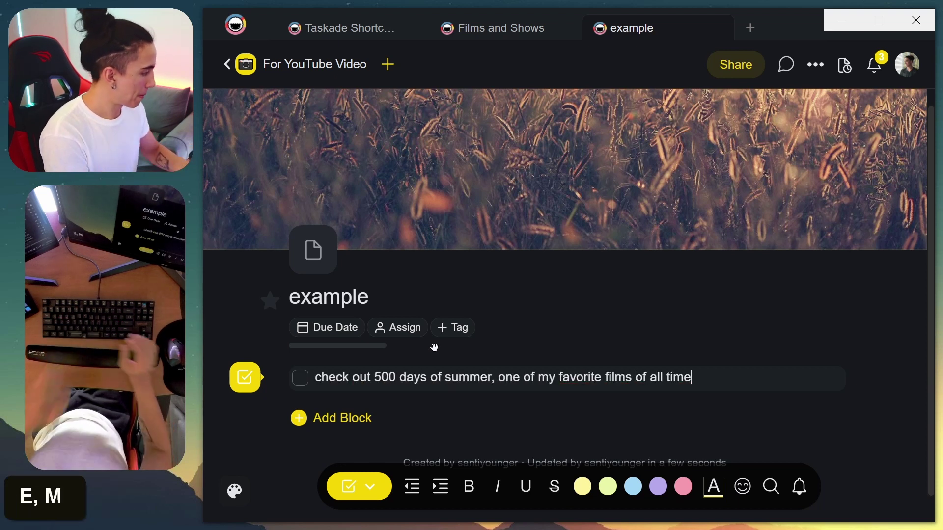
Hyperlink the words "500 days of summer" in the example task to the copied task link and follow it.
{"action": "left_click_drag", "start_coordinate": [490, 378], "coordinate": [373, 382]}
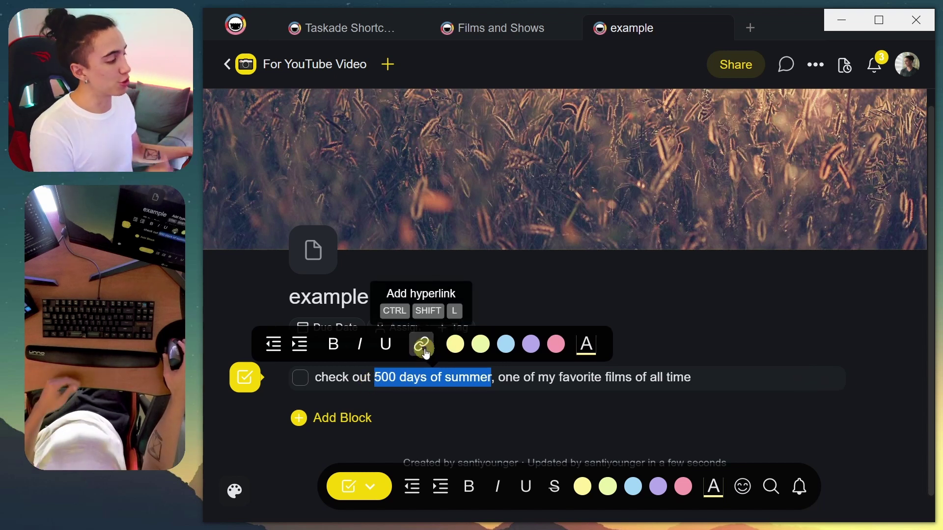
{"action": "key", "text": "ctrl"}
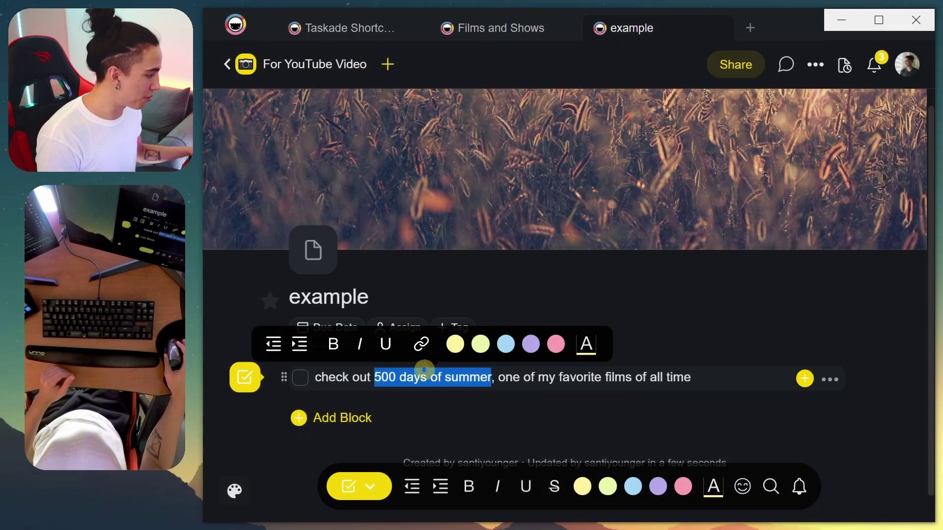
{"action": "left_click", "coordinate": [447, 372]}
{"action": "left_click_drag", "start_coordinate": [497, 374], "coordinate": [375, 373]}
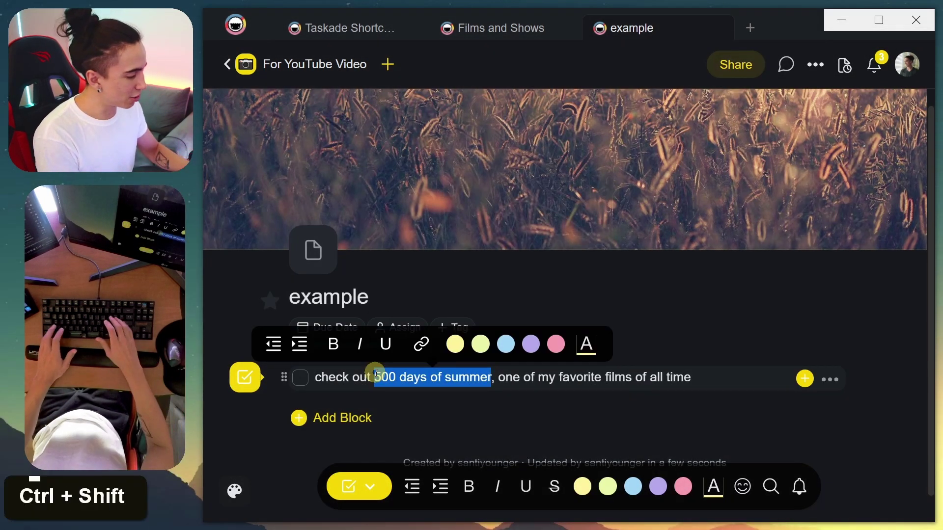
{"action": "key", "text": "ctrl+shift+l"}
{"action": "key", "text": "ctrl+v"}
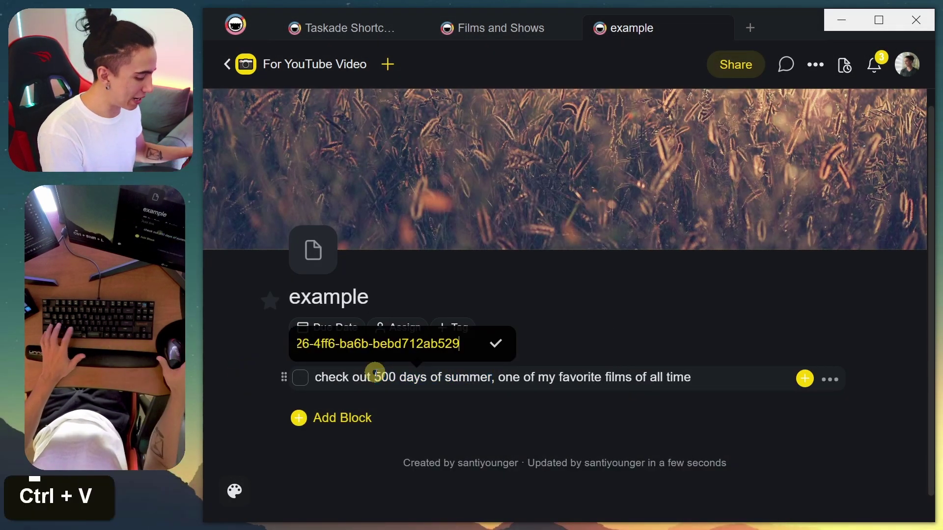
{"action": "left_click", "coordinate": [501, 344]}
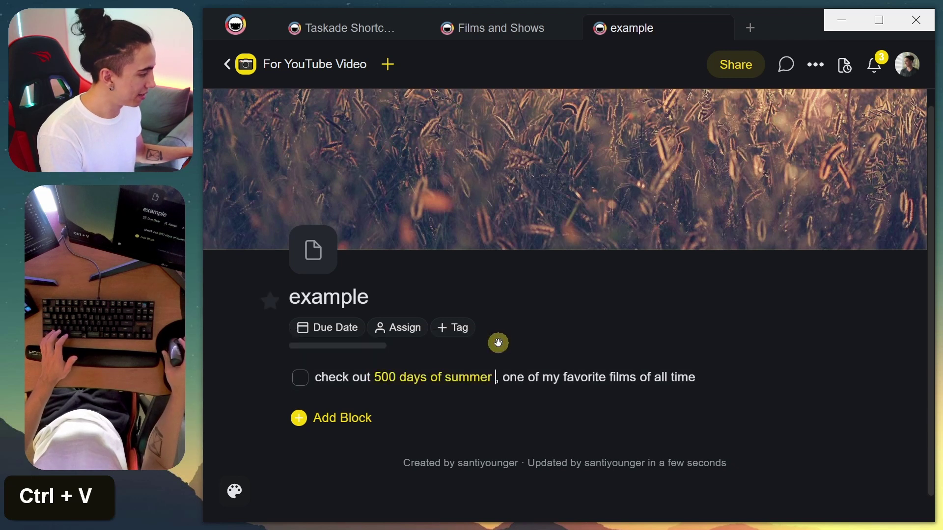
{"action": "left_click", "coordinate": [436, 377]}
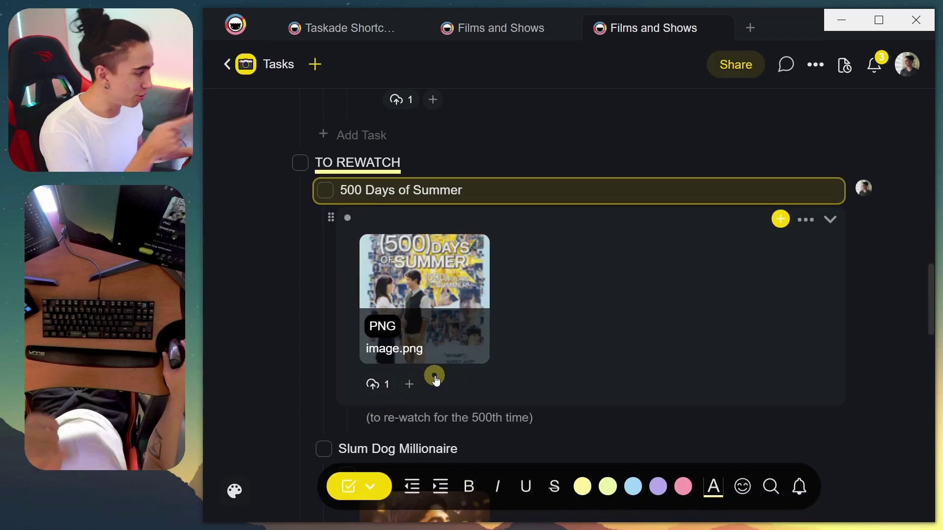